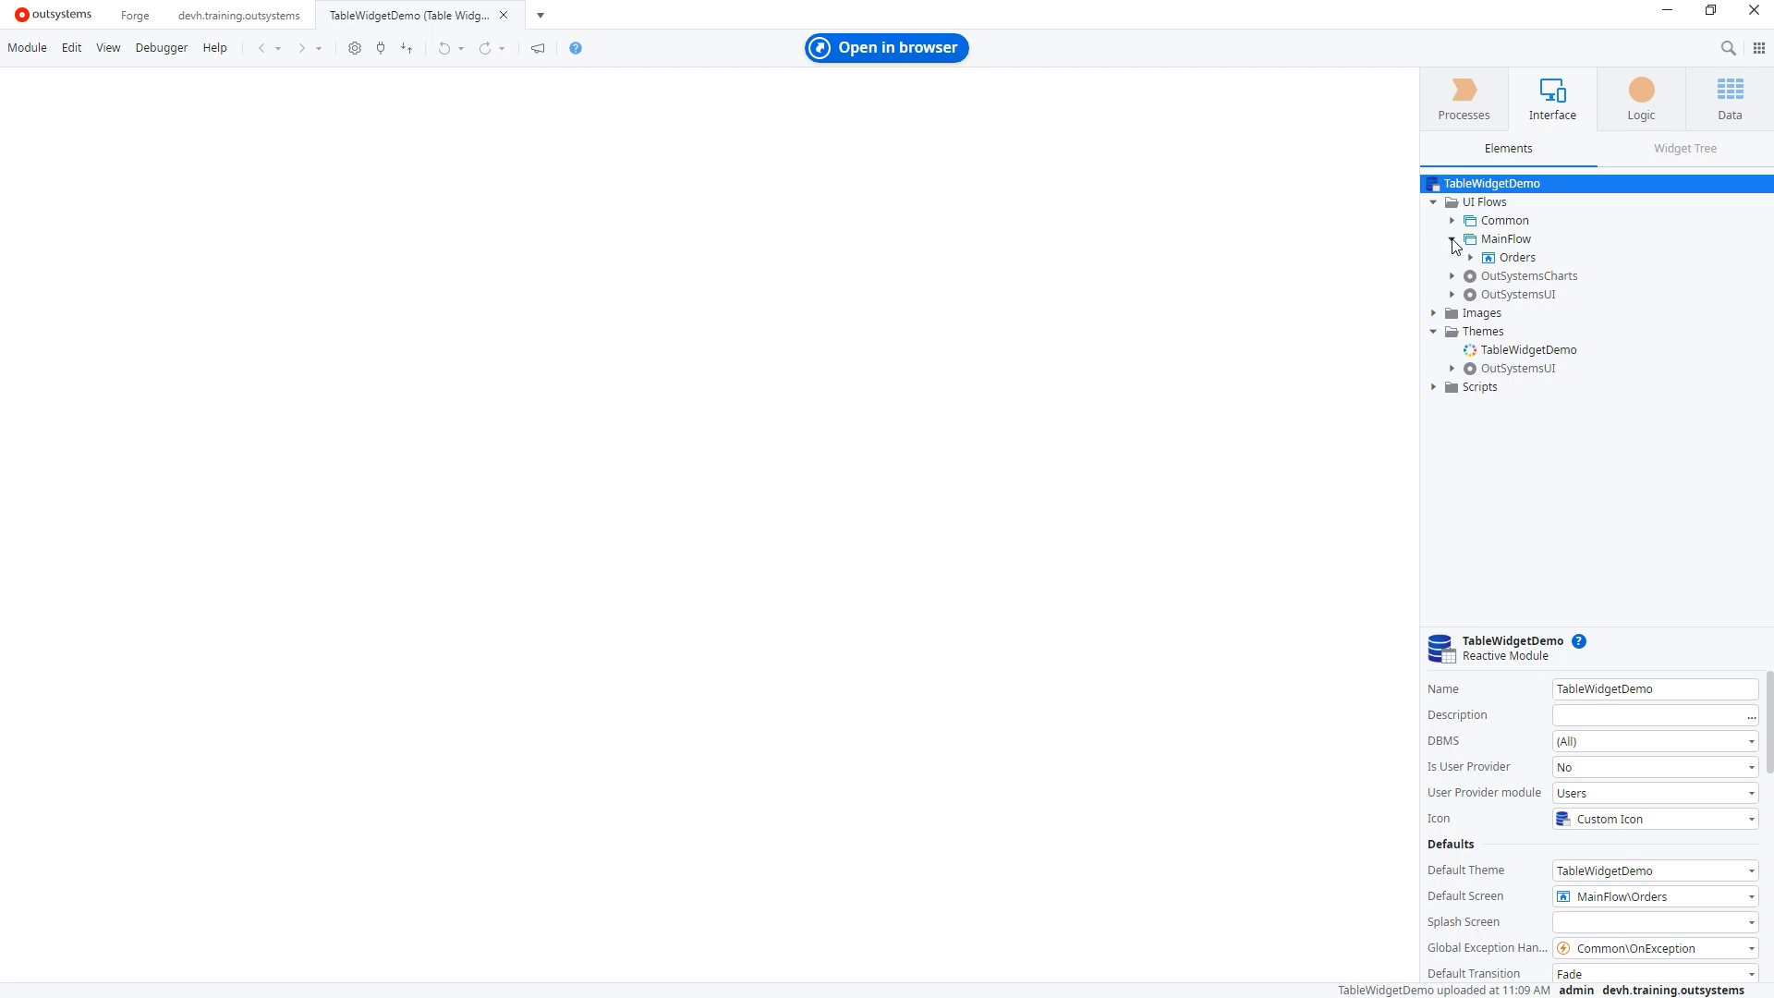
Open the Orders screen and add a Table widget to its main content without selecting any data
double_click(1539, 257)
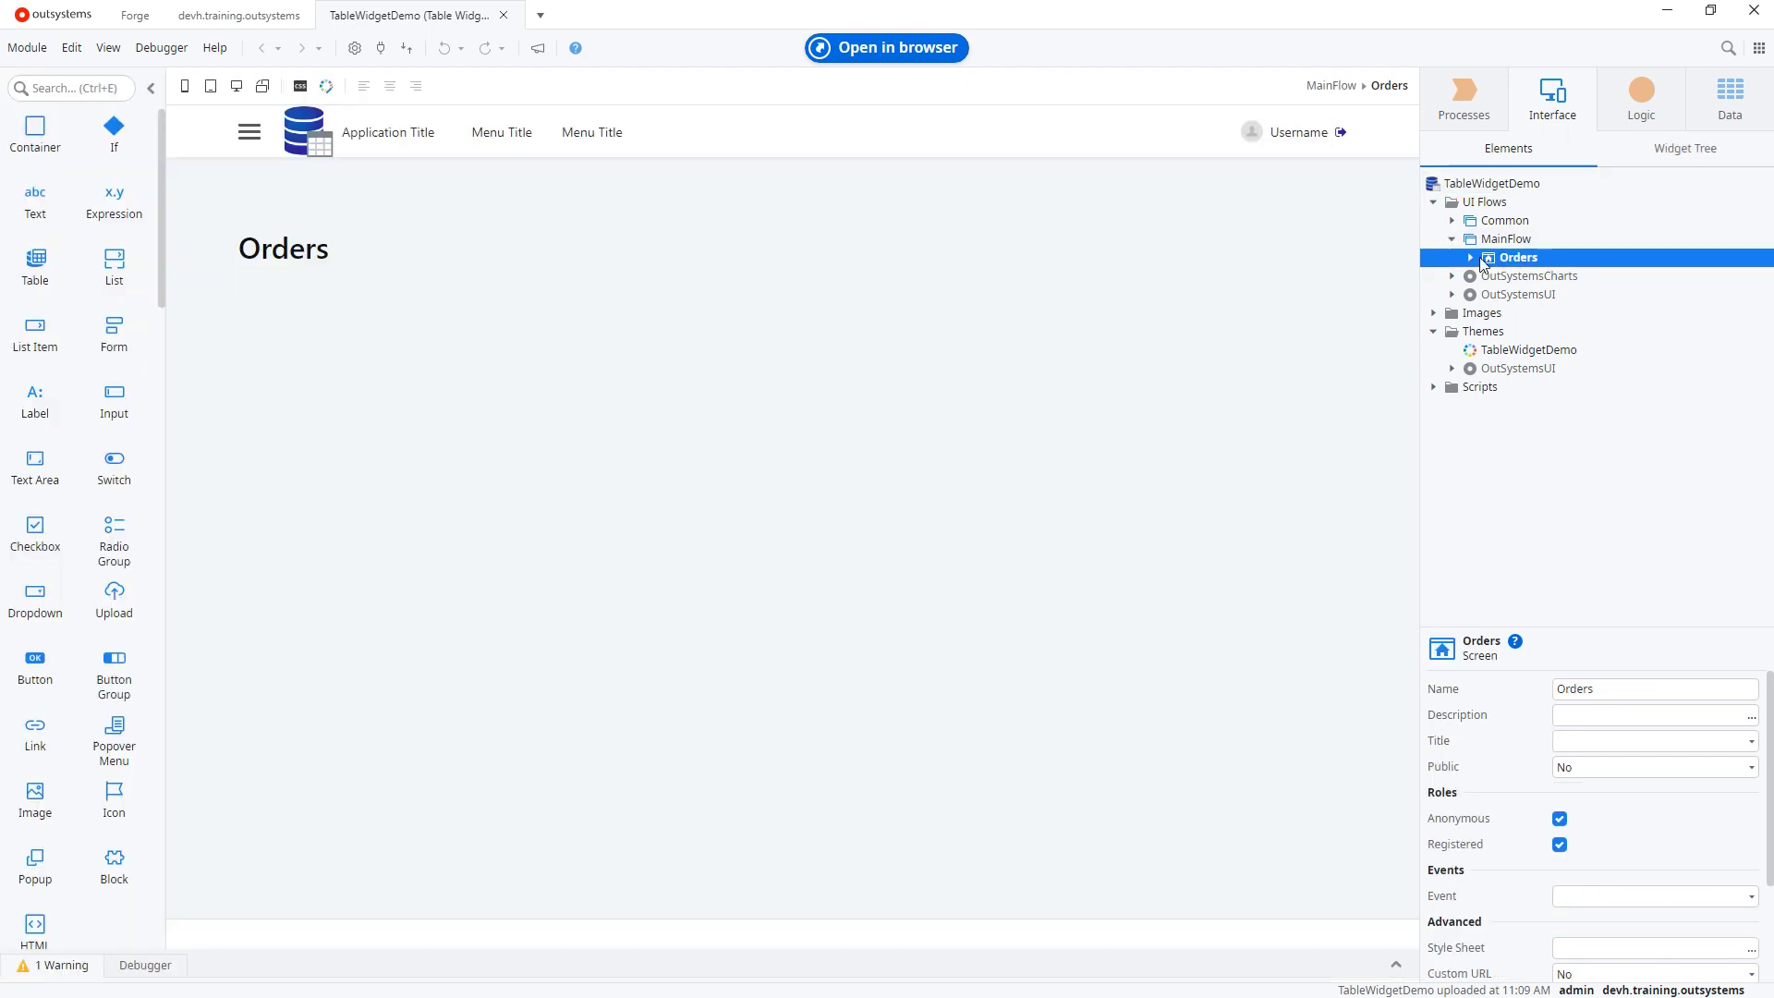
left_click(1471, 258)
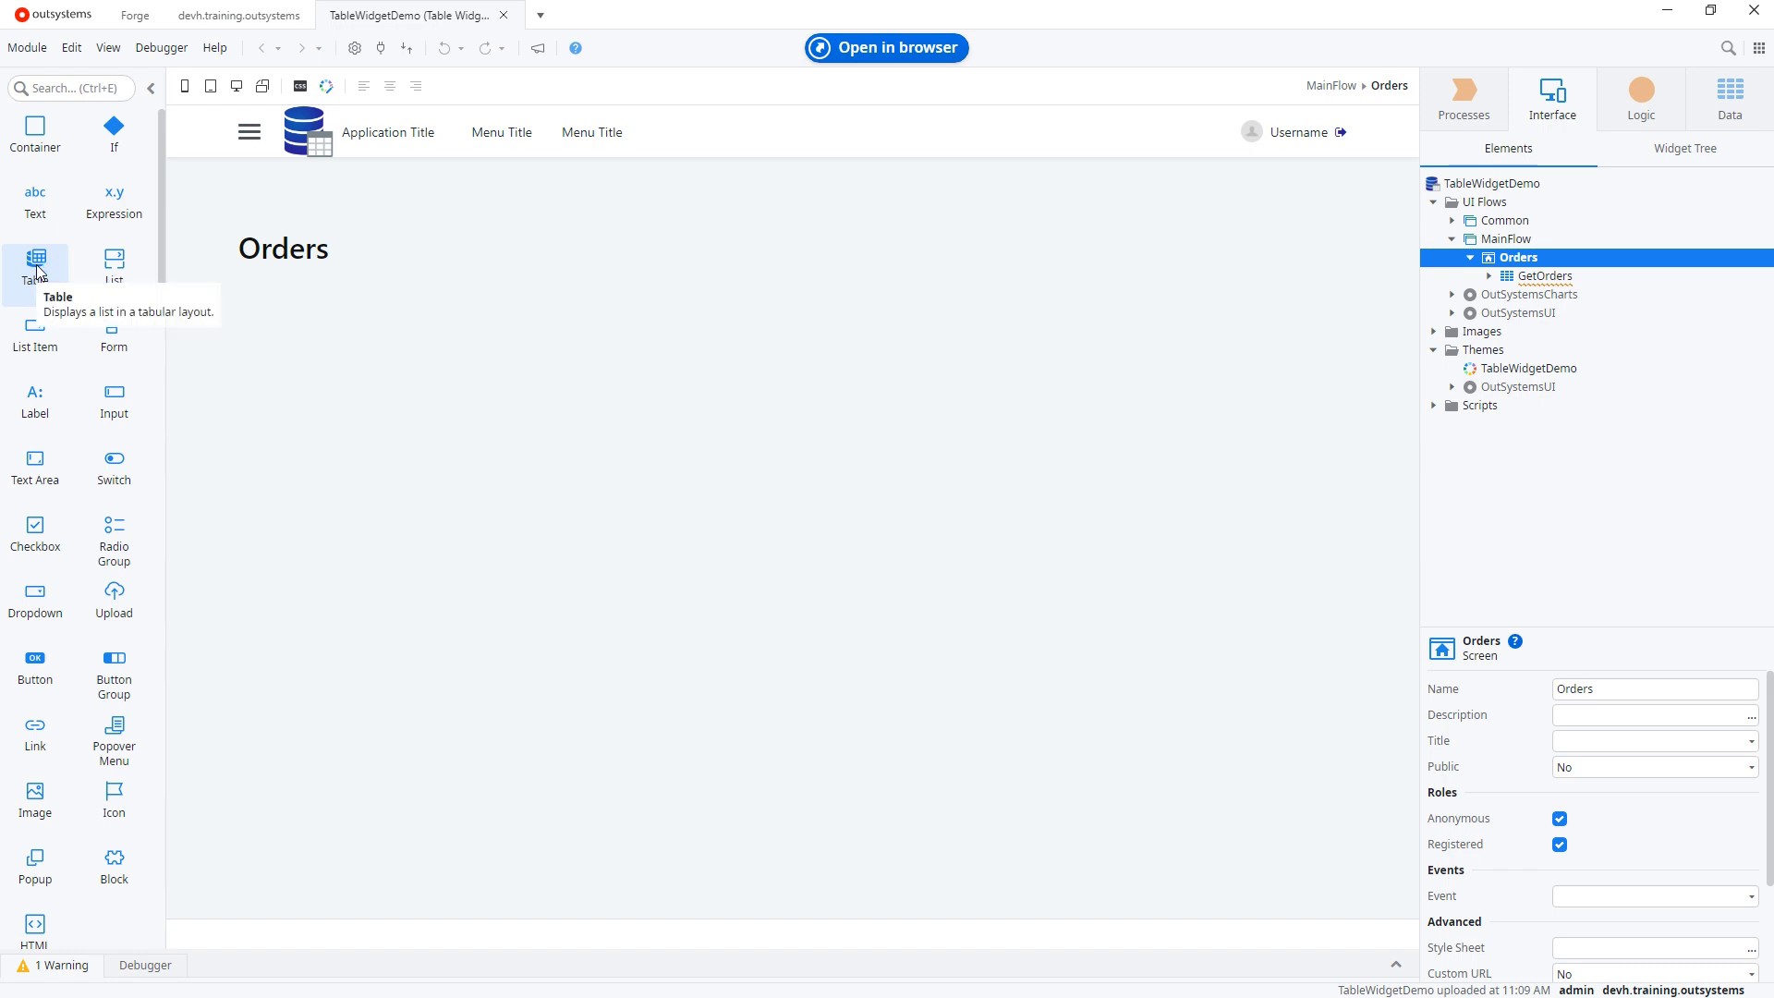
left_click_drag(37, 271, 309, 340)
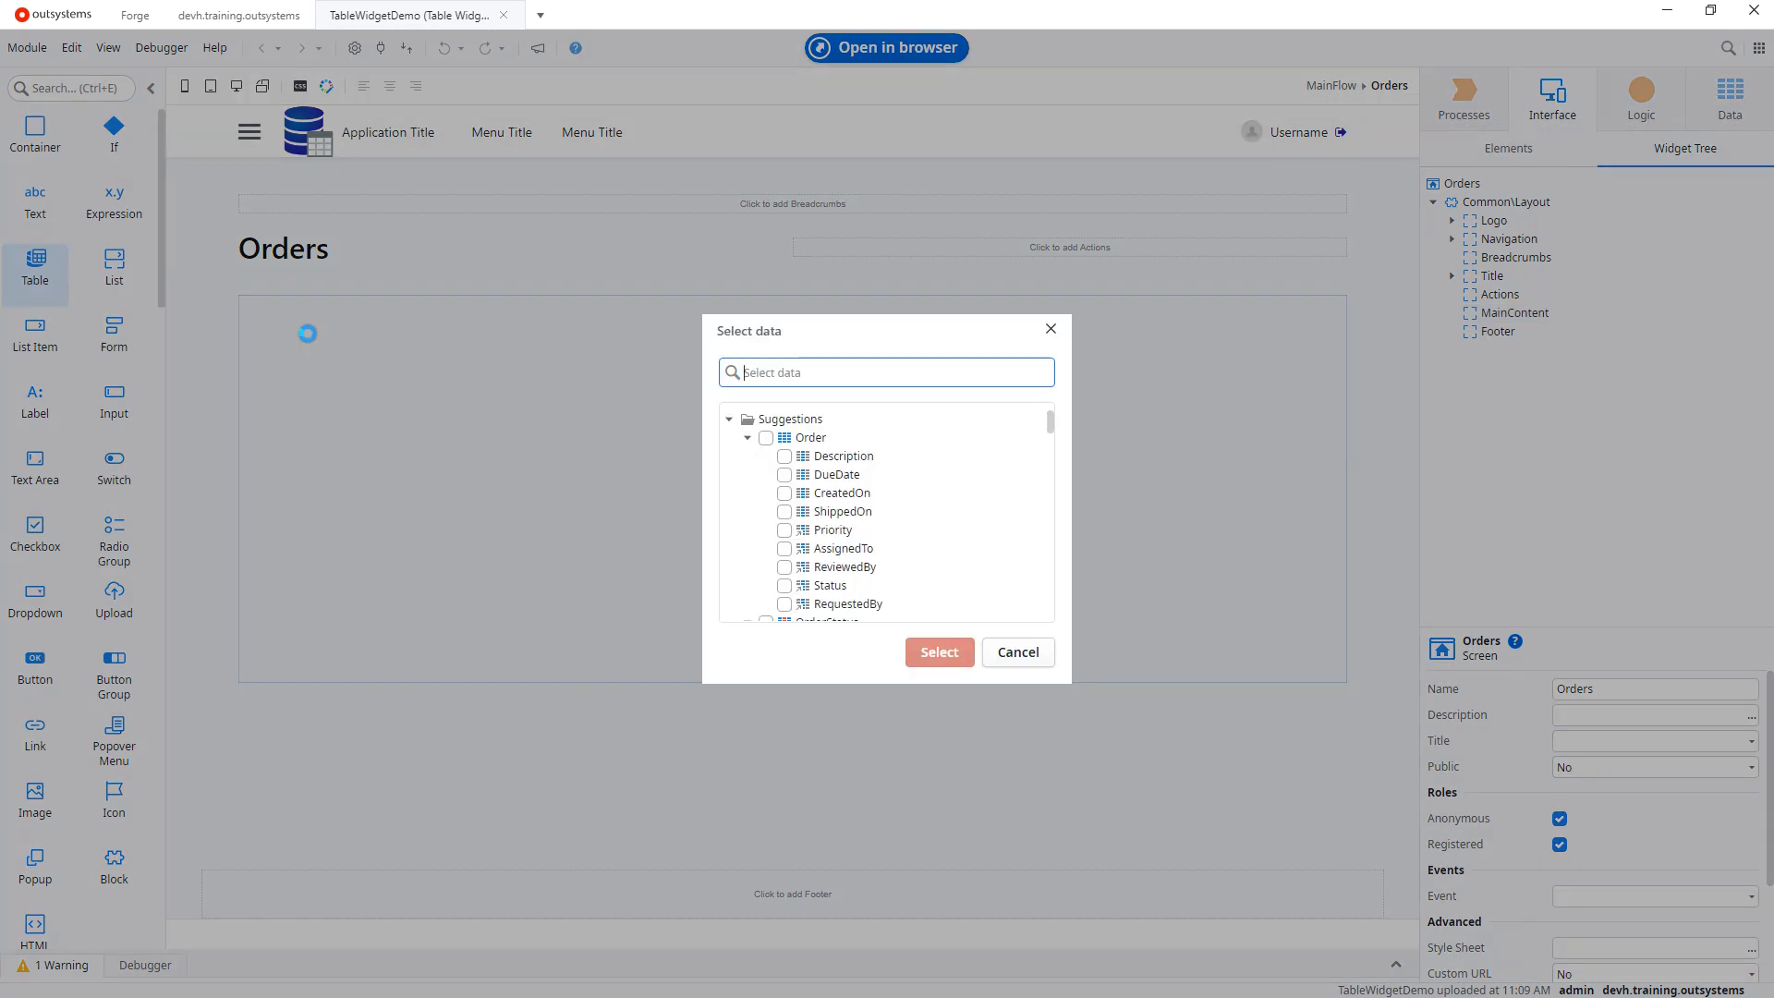
left_click(1020, 653)
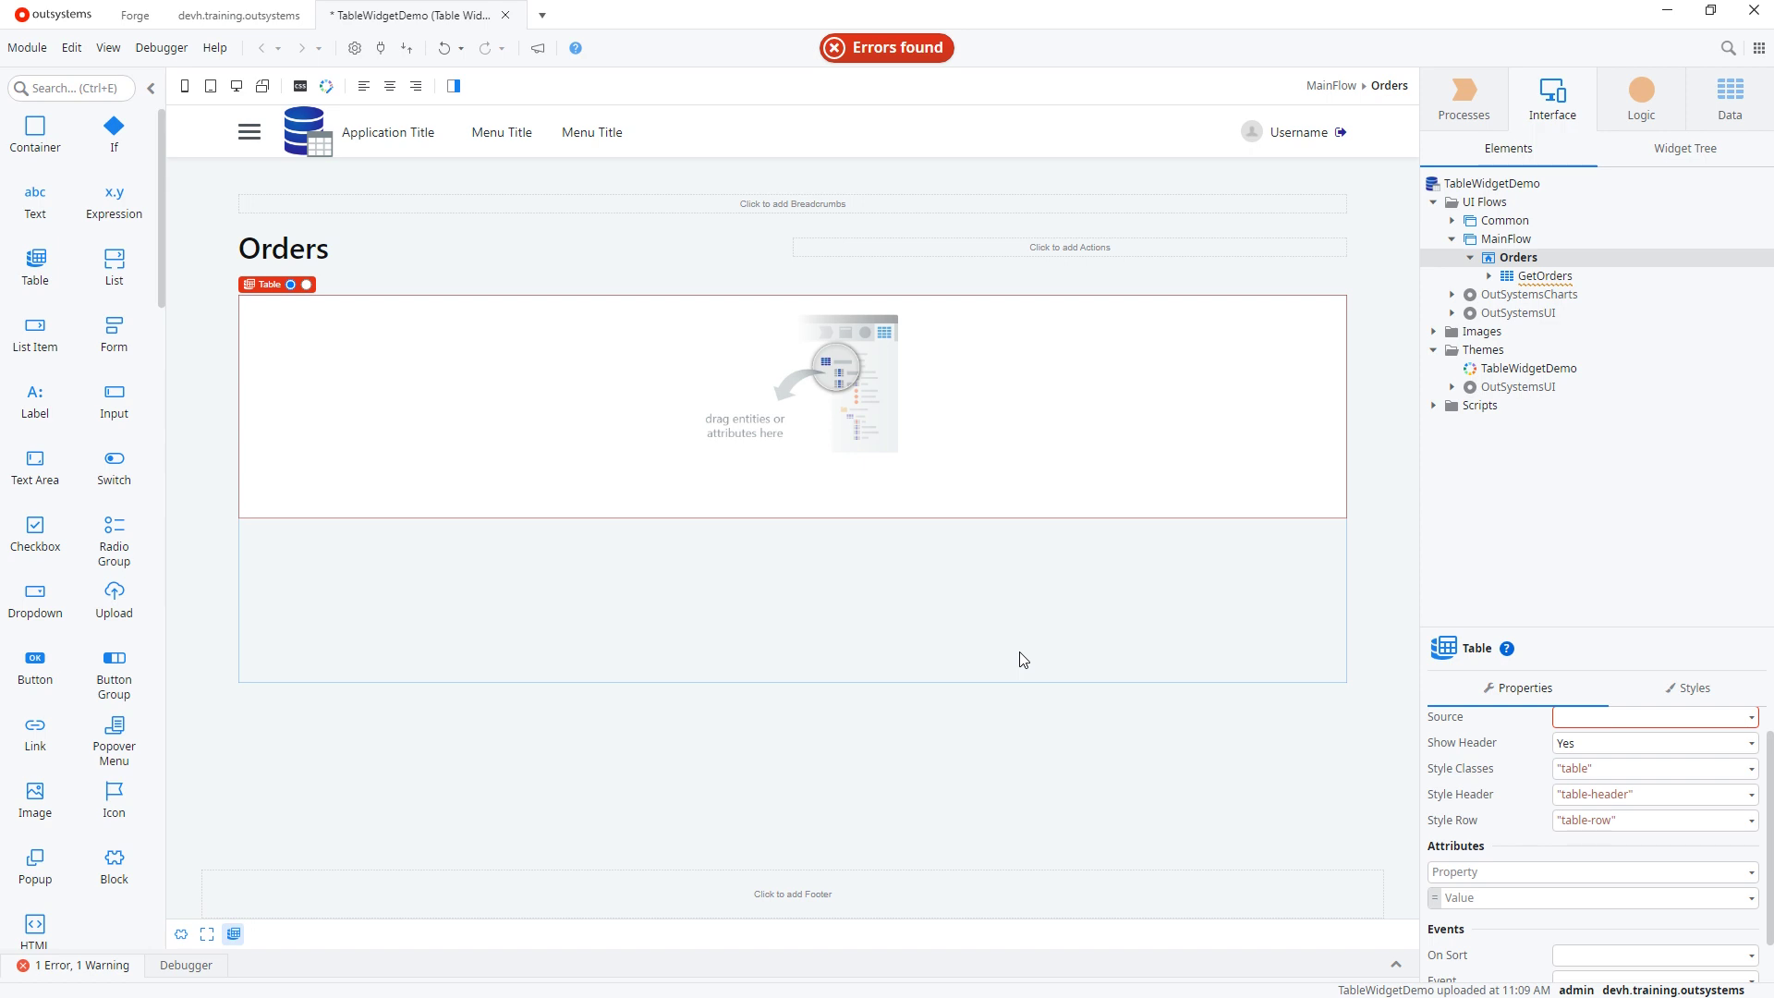
Set the table's source to GetOrders.List and fill its columns from the aggregate's Order entity
left_click(1680, 718)
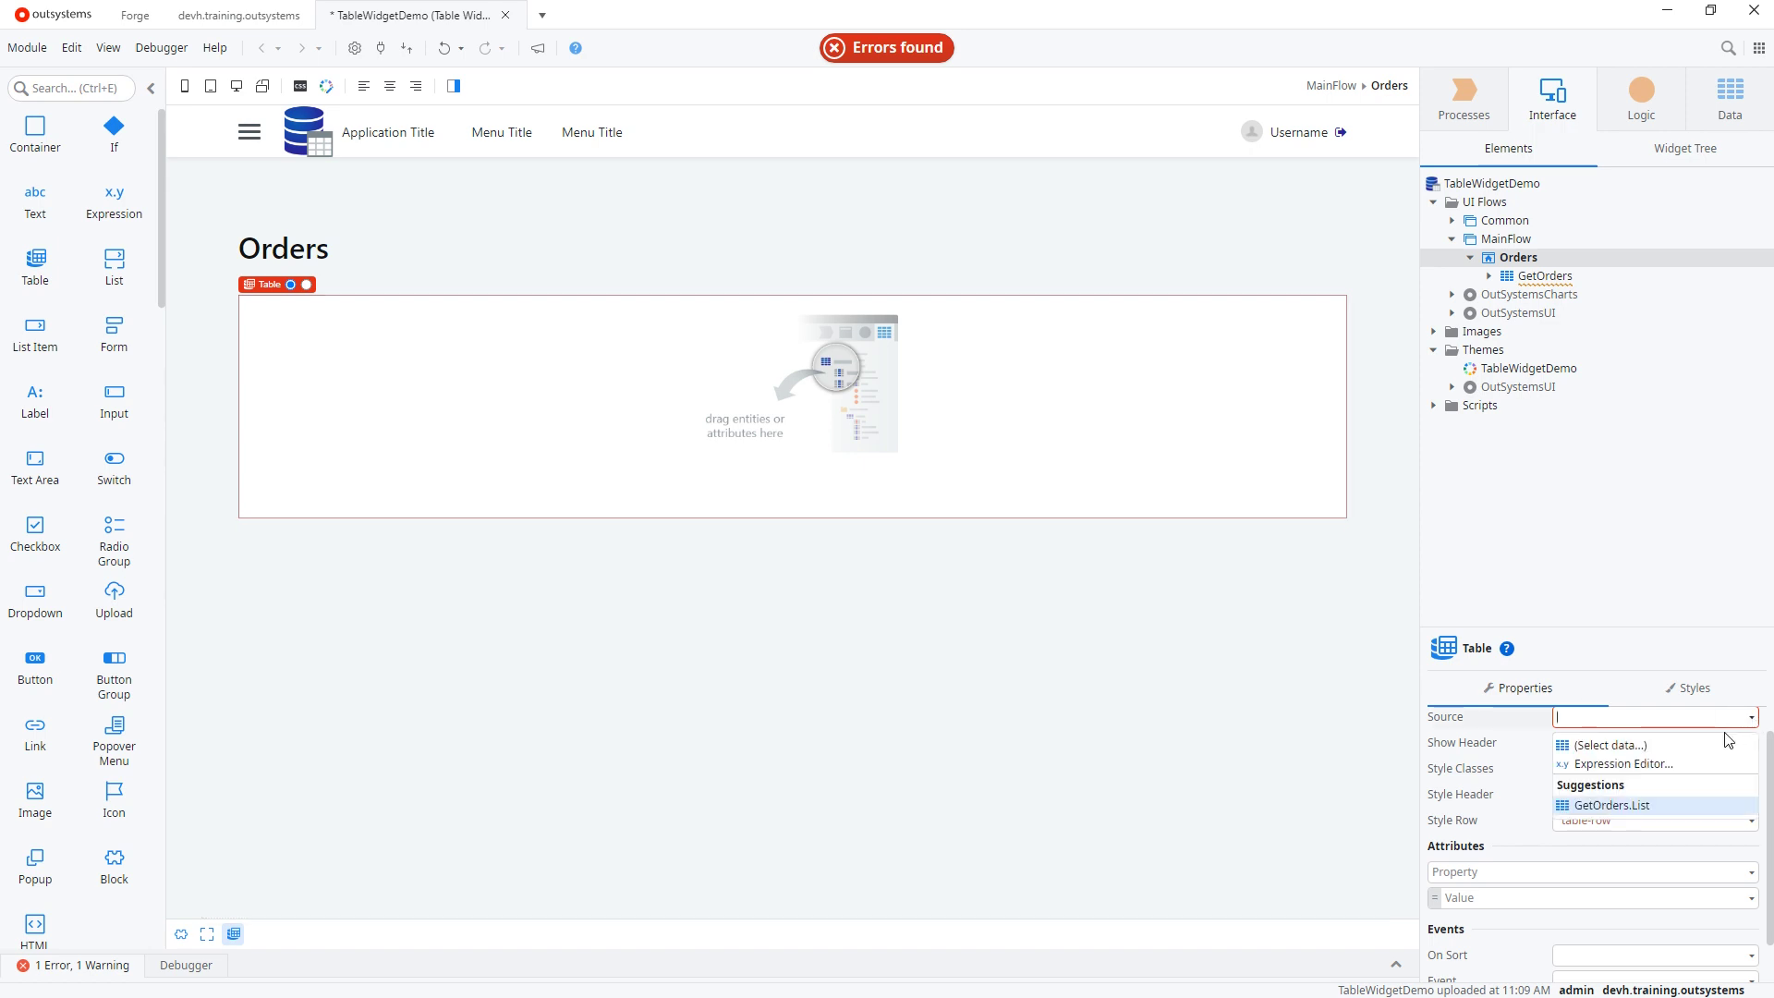
left_click(1601, 806)
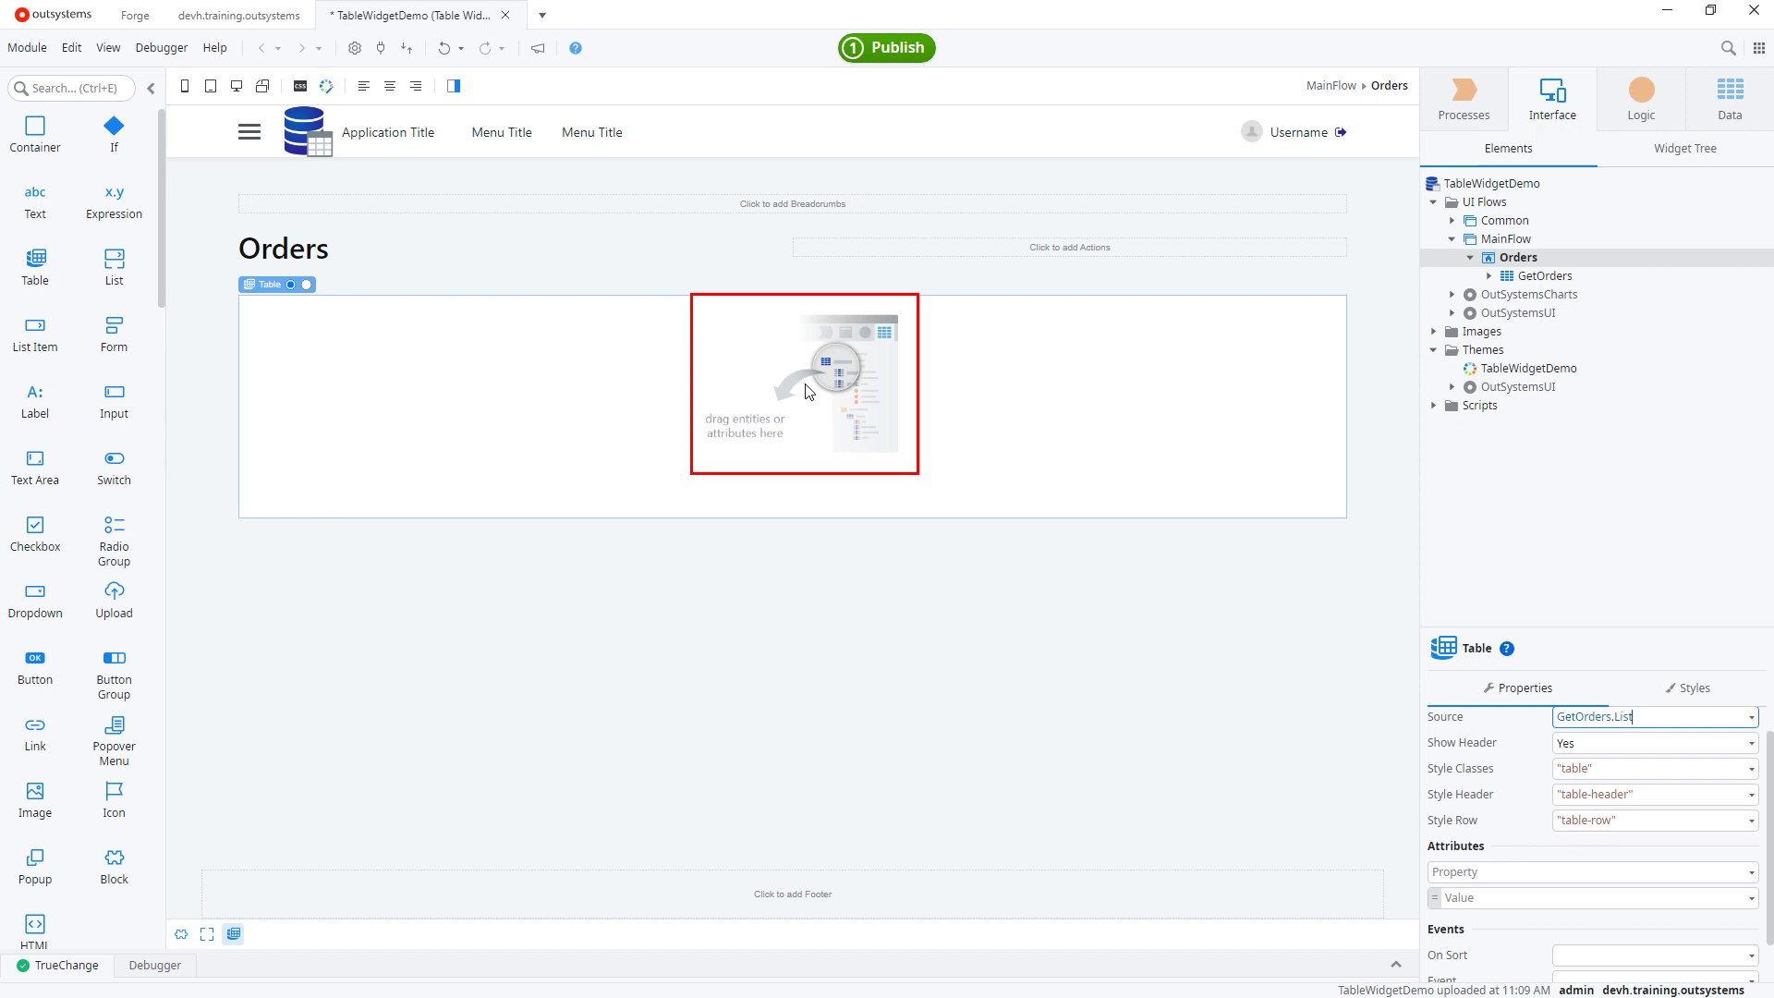
left_click(1490, 276)
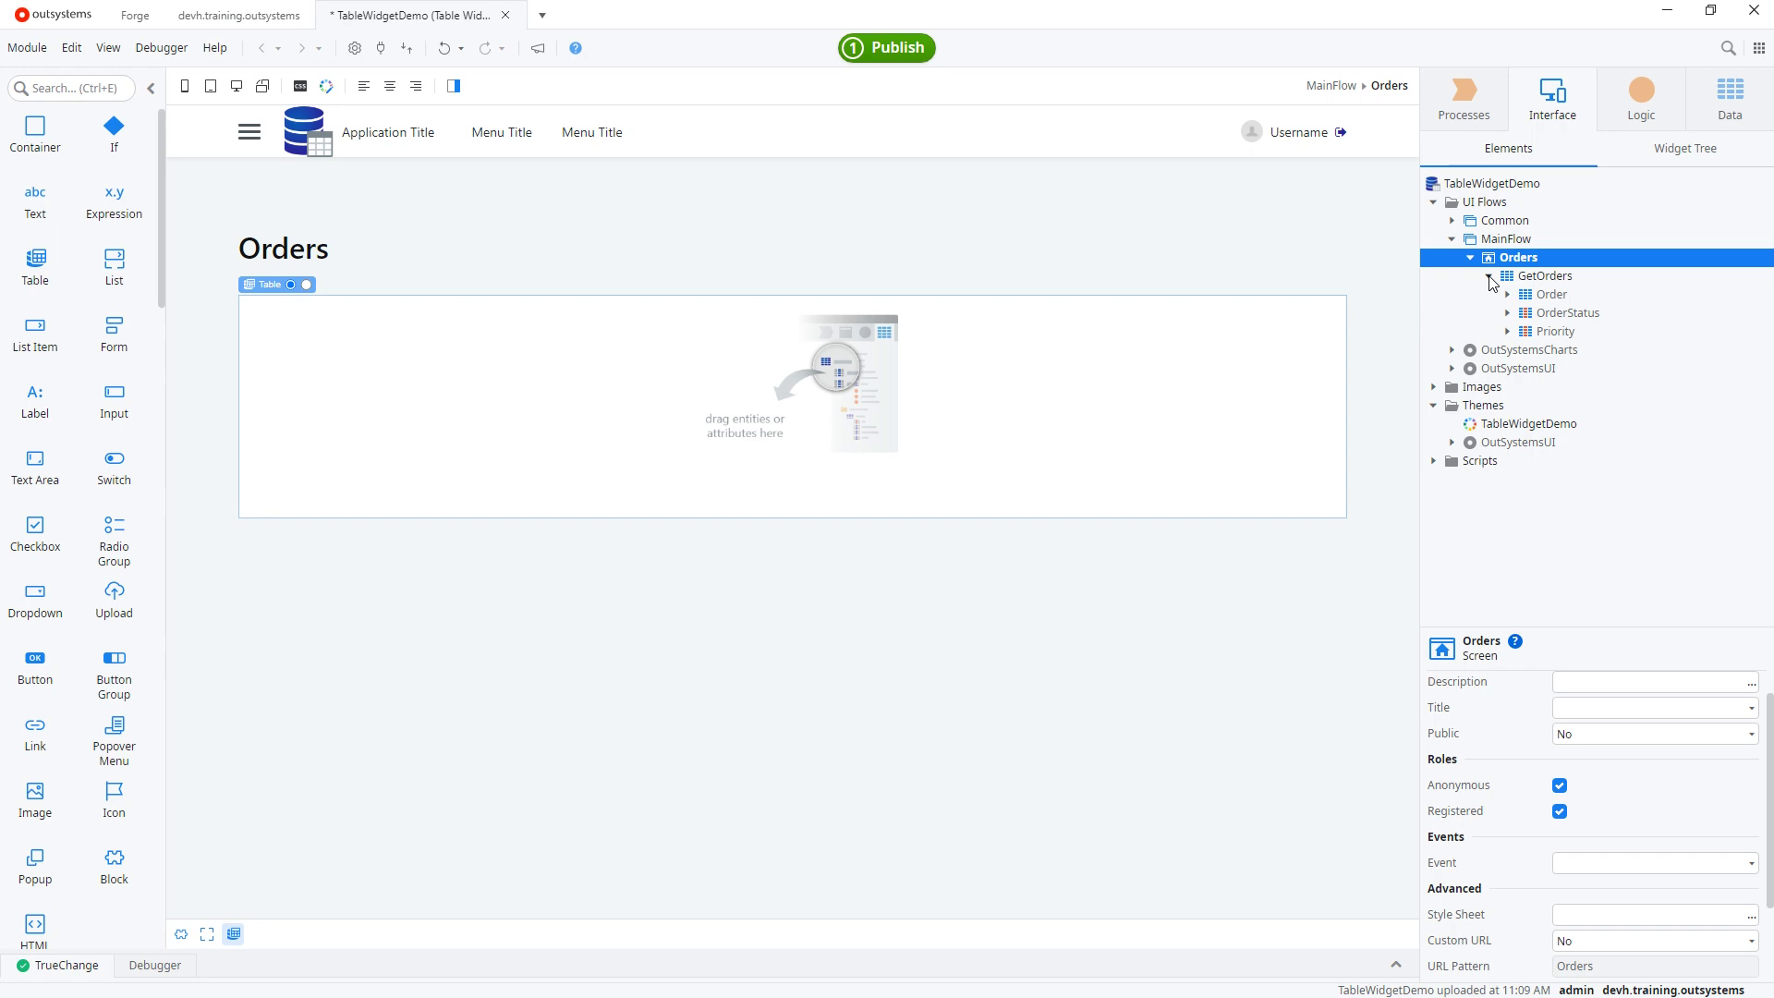
left_click_drag(1545, 300, 807, 392)
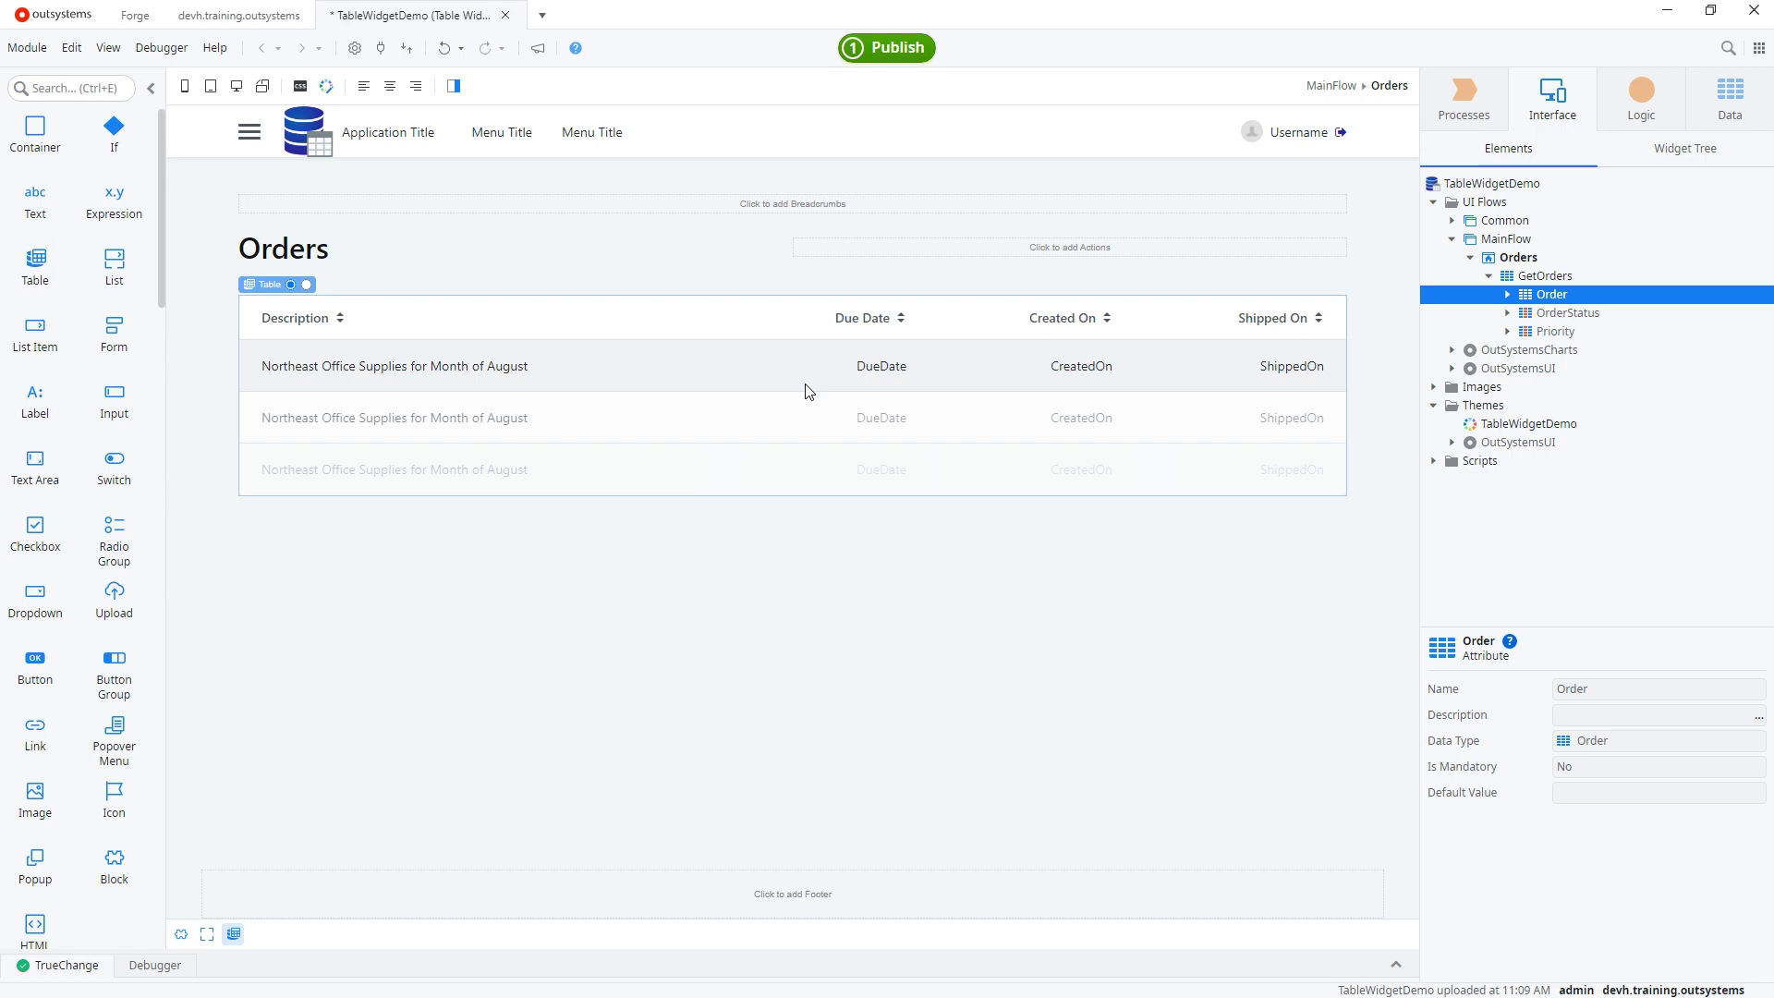
Delete the Created On and Shipped On columns from the table
left_click(1074, 319)
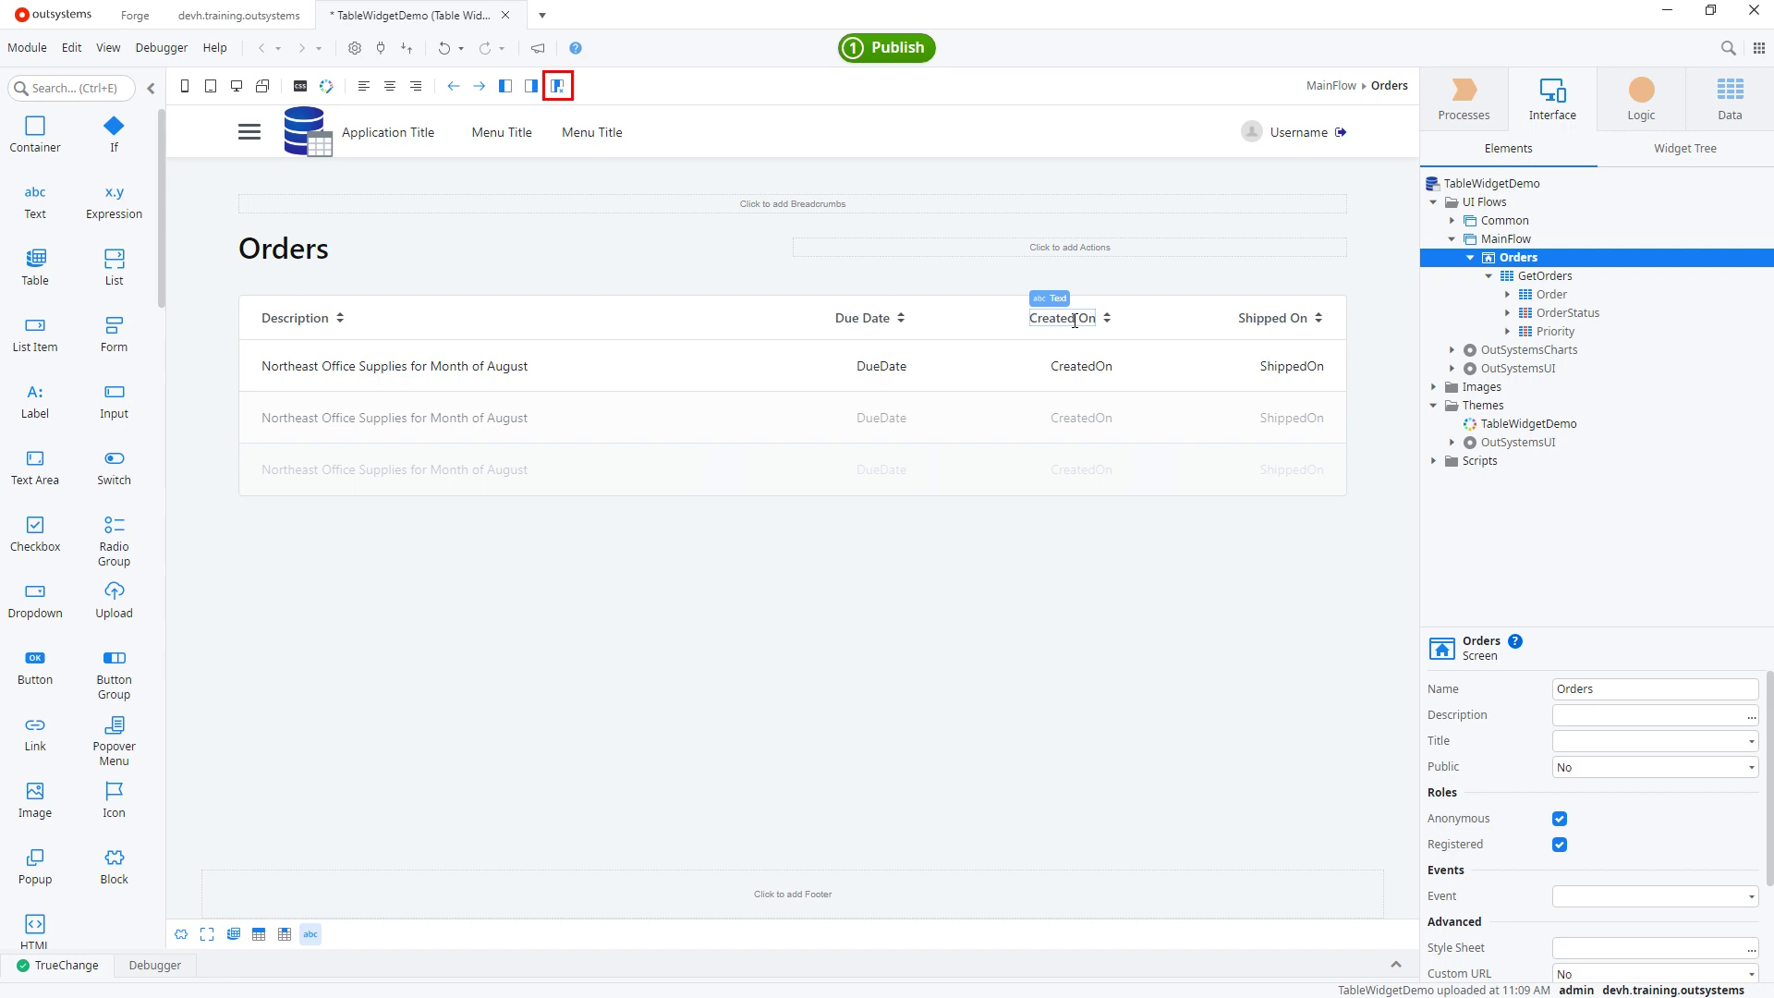
left_click(558, 90)
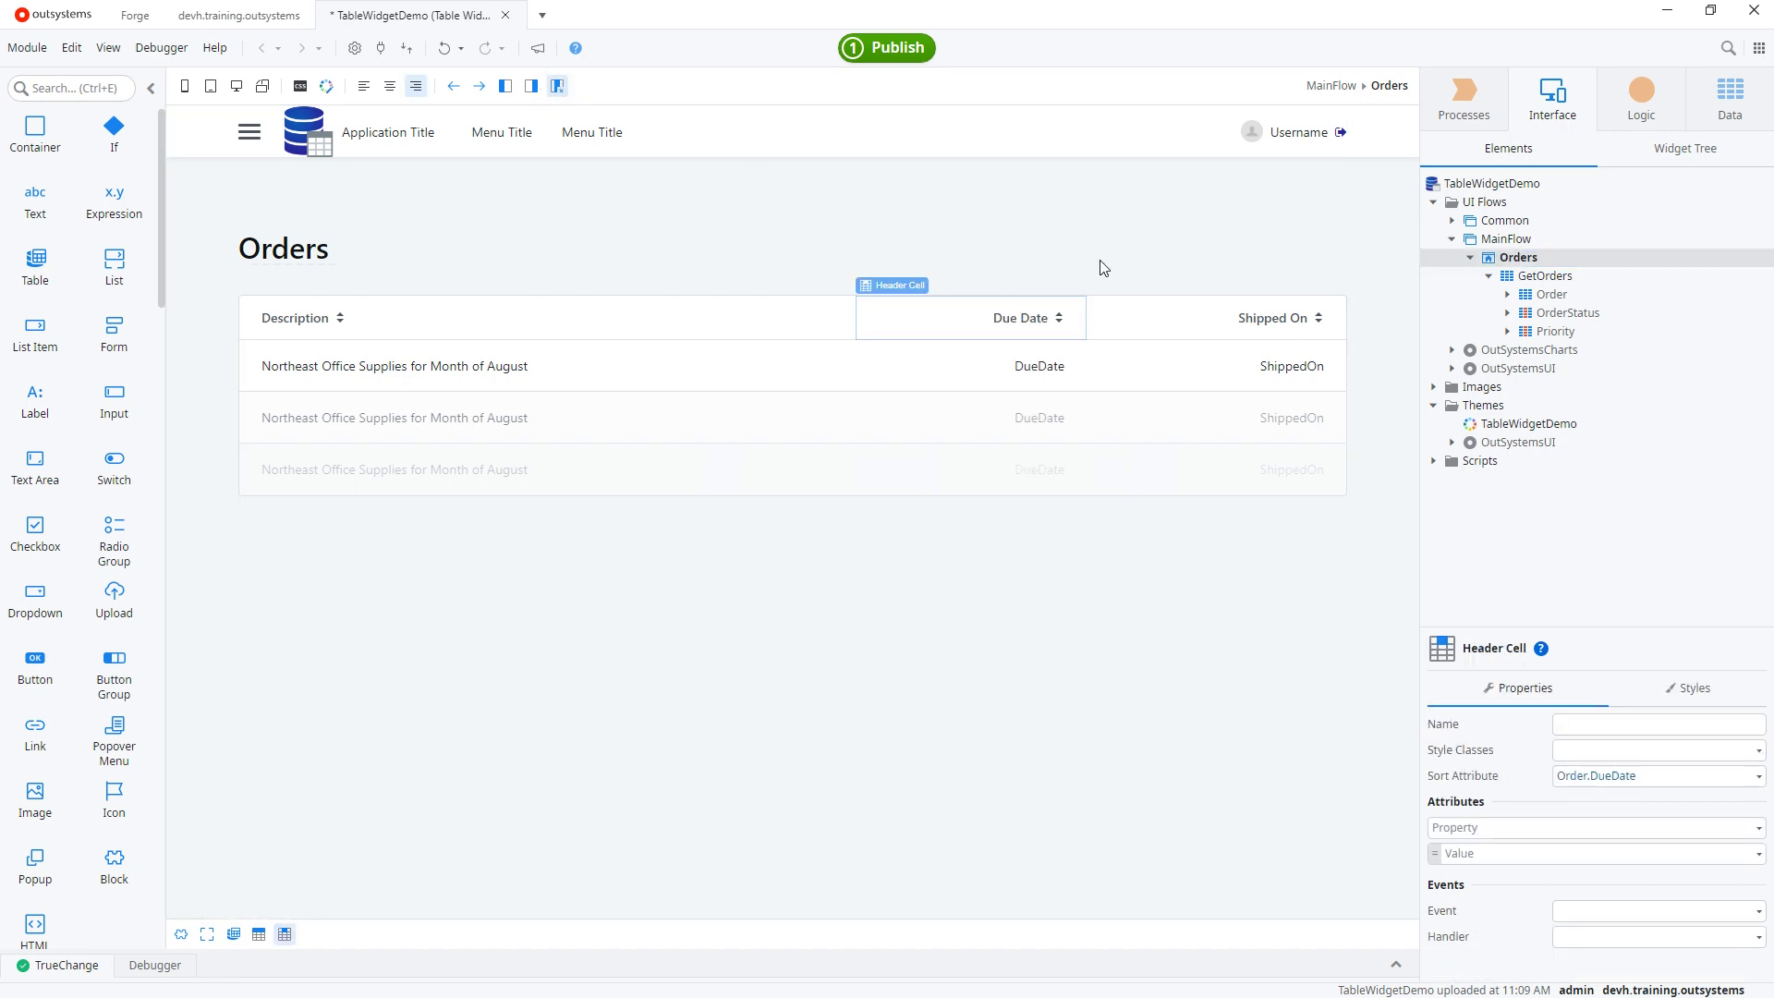
left_click(1279, 318)
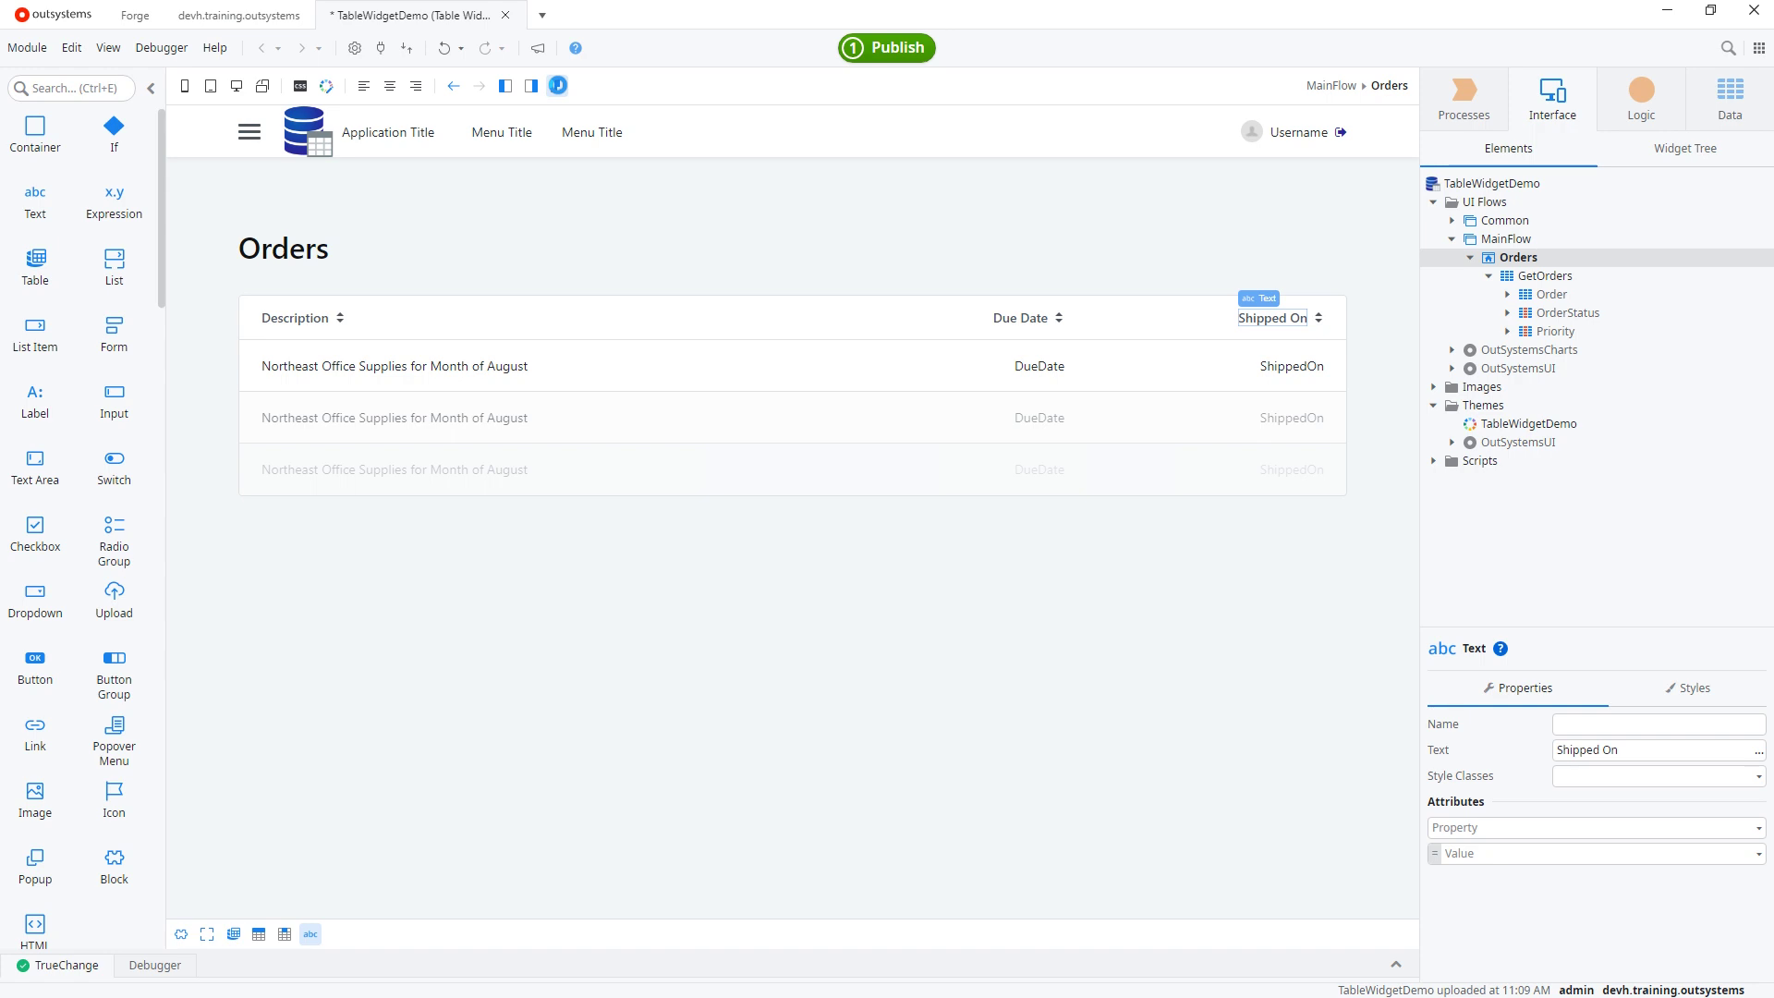
left_click(558, 85)
Add the Order attributes Priority, Status and ReviewedBy as columns between Description and Due Date
left_click(1518, 257)
left_click(1507, 293)
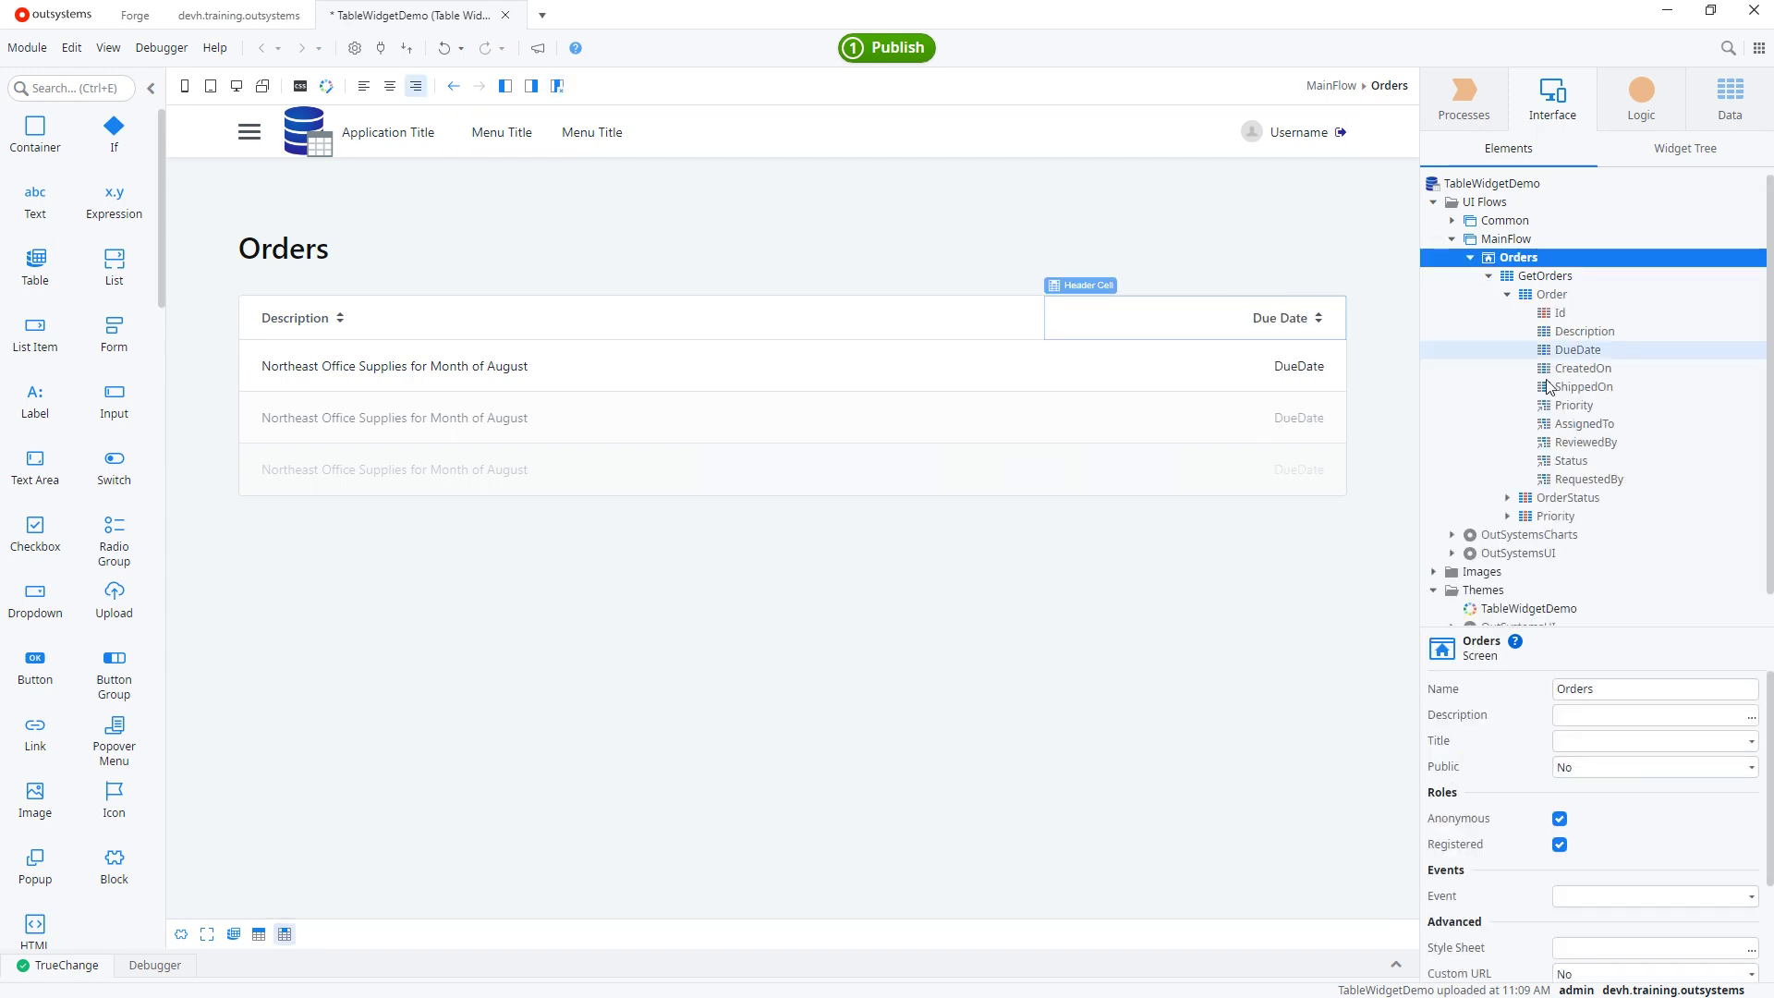
left_click_drag(1571, 404, 1029, 325)
left_click_drag(1571, 460, 956, 347)
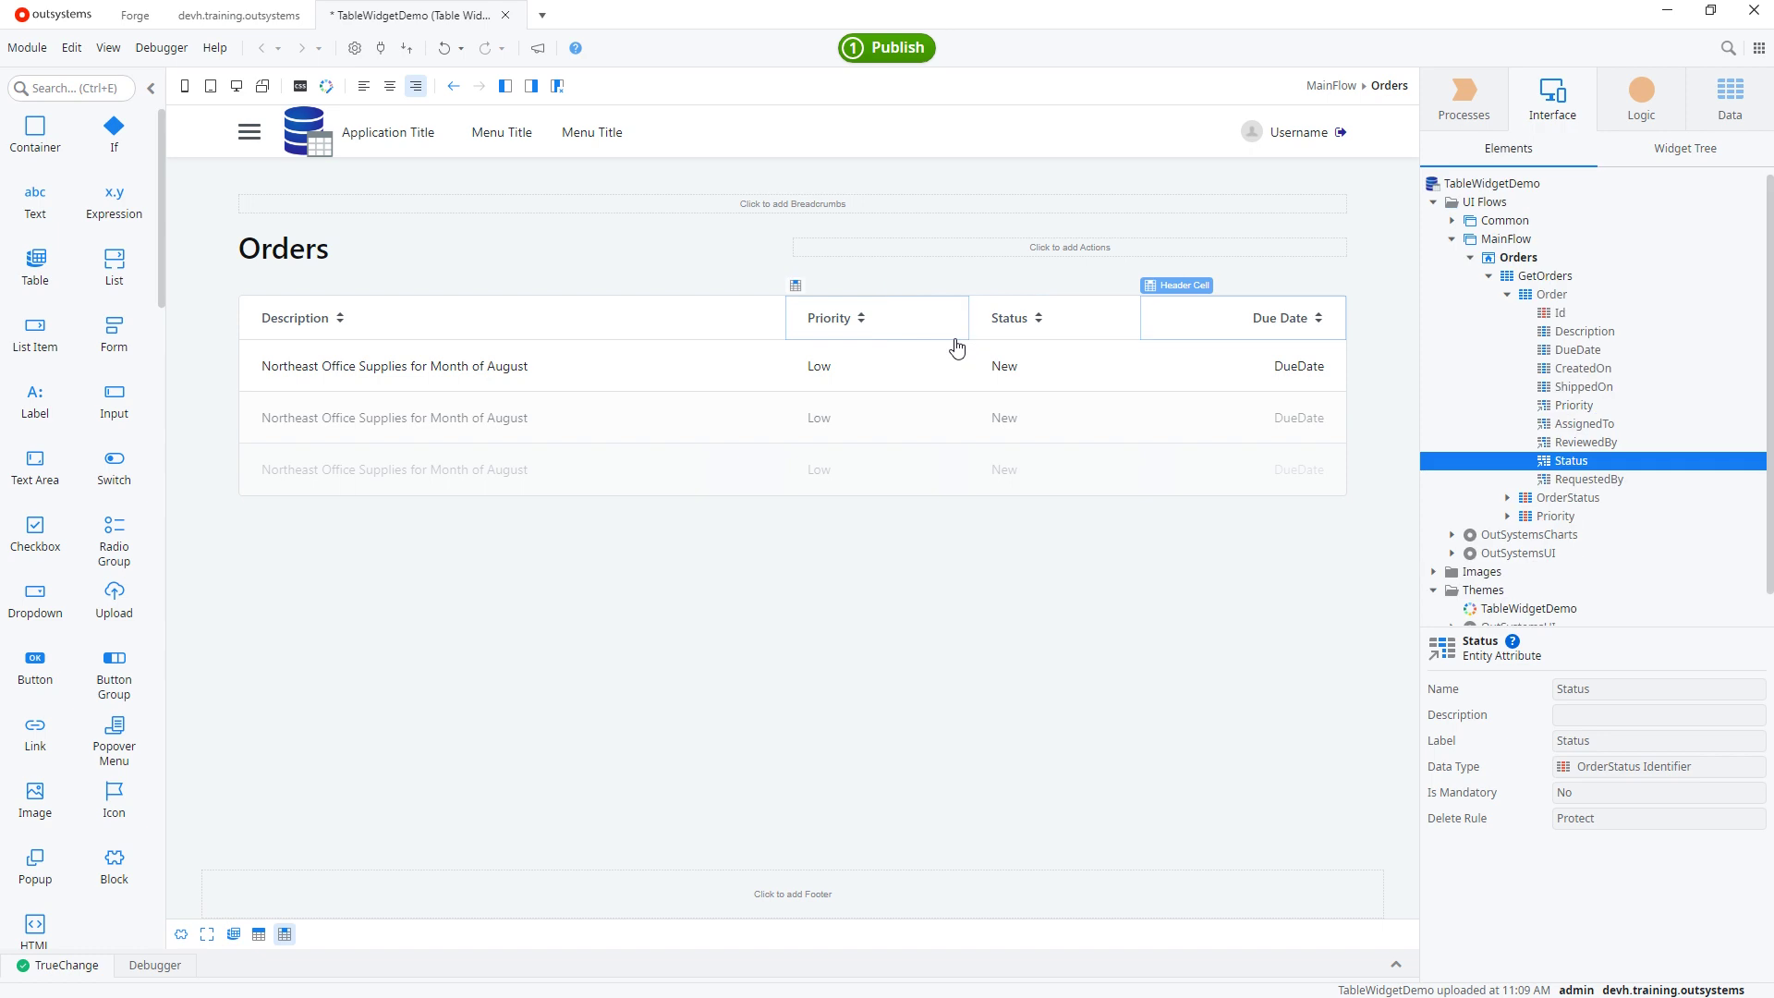
left_click(1572, 441)
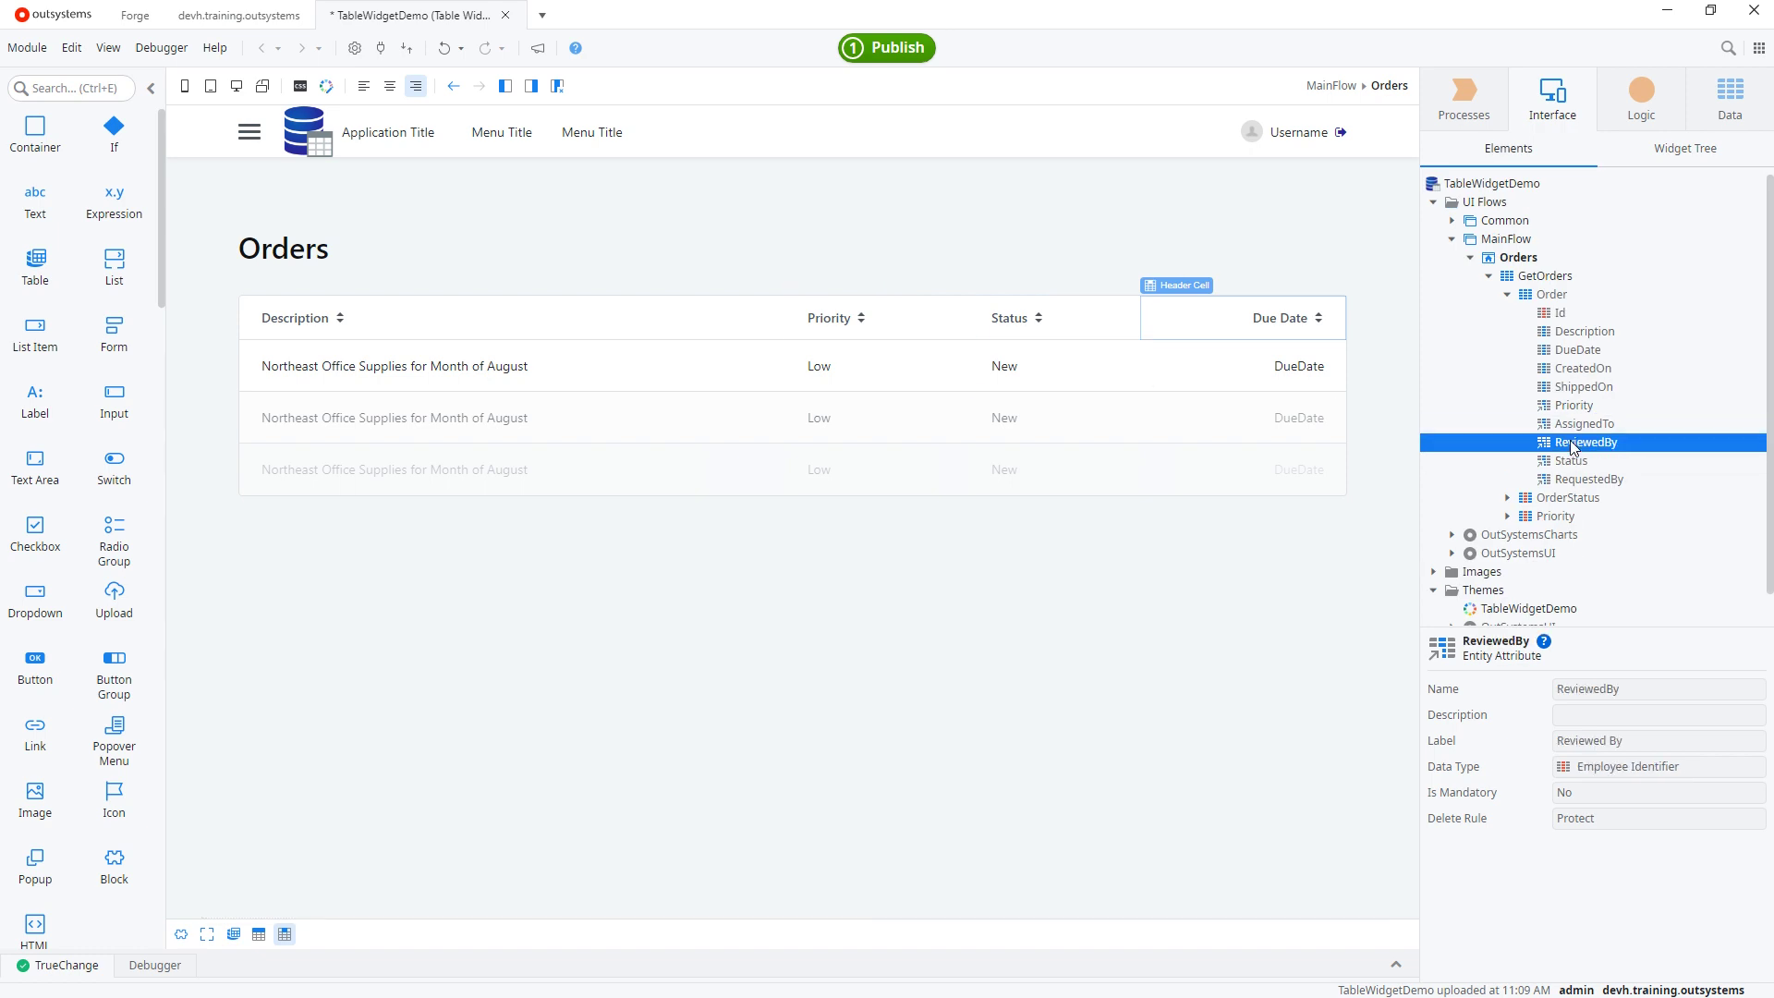
left_click_drag(1571, 442, 1097, 324)
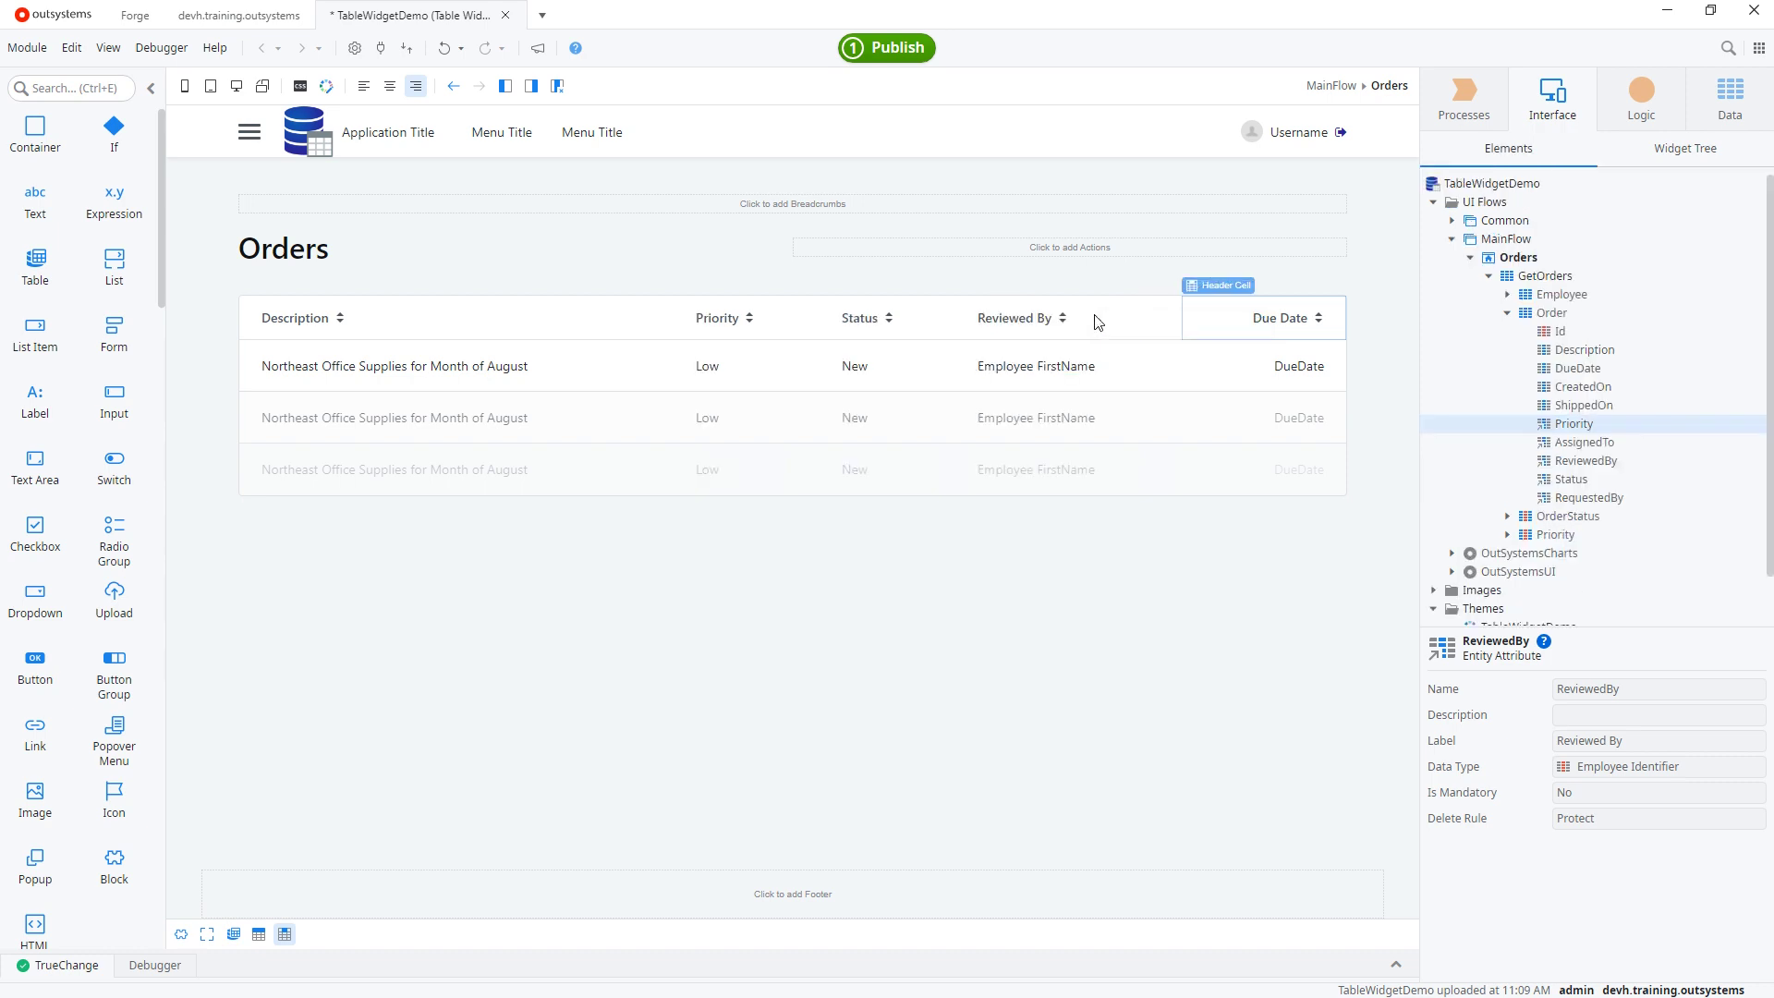
Left-align the Due Date header text and remove the container enclosing the DueDate value in the table row
left_click(1286, 322)
left_click(364, 87)
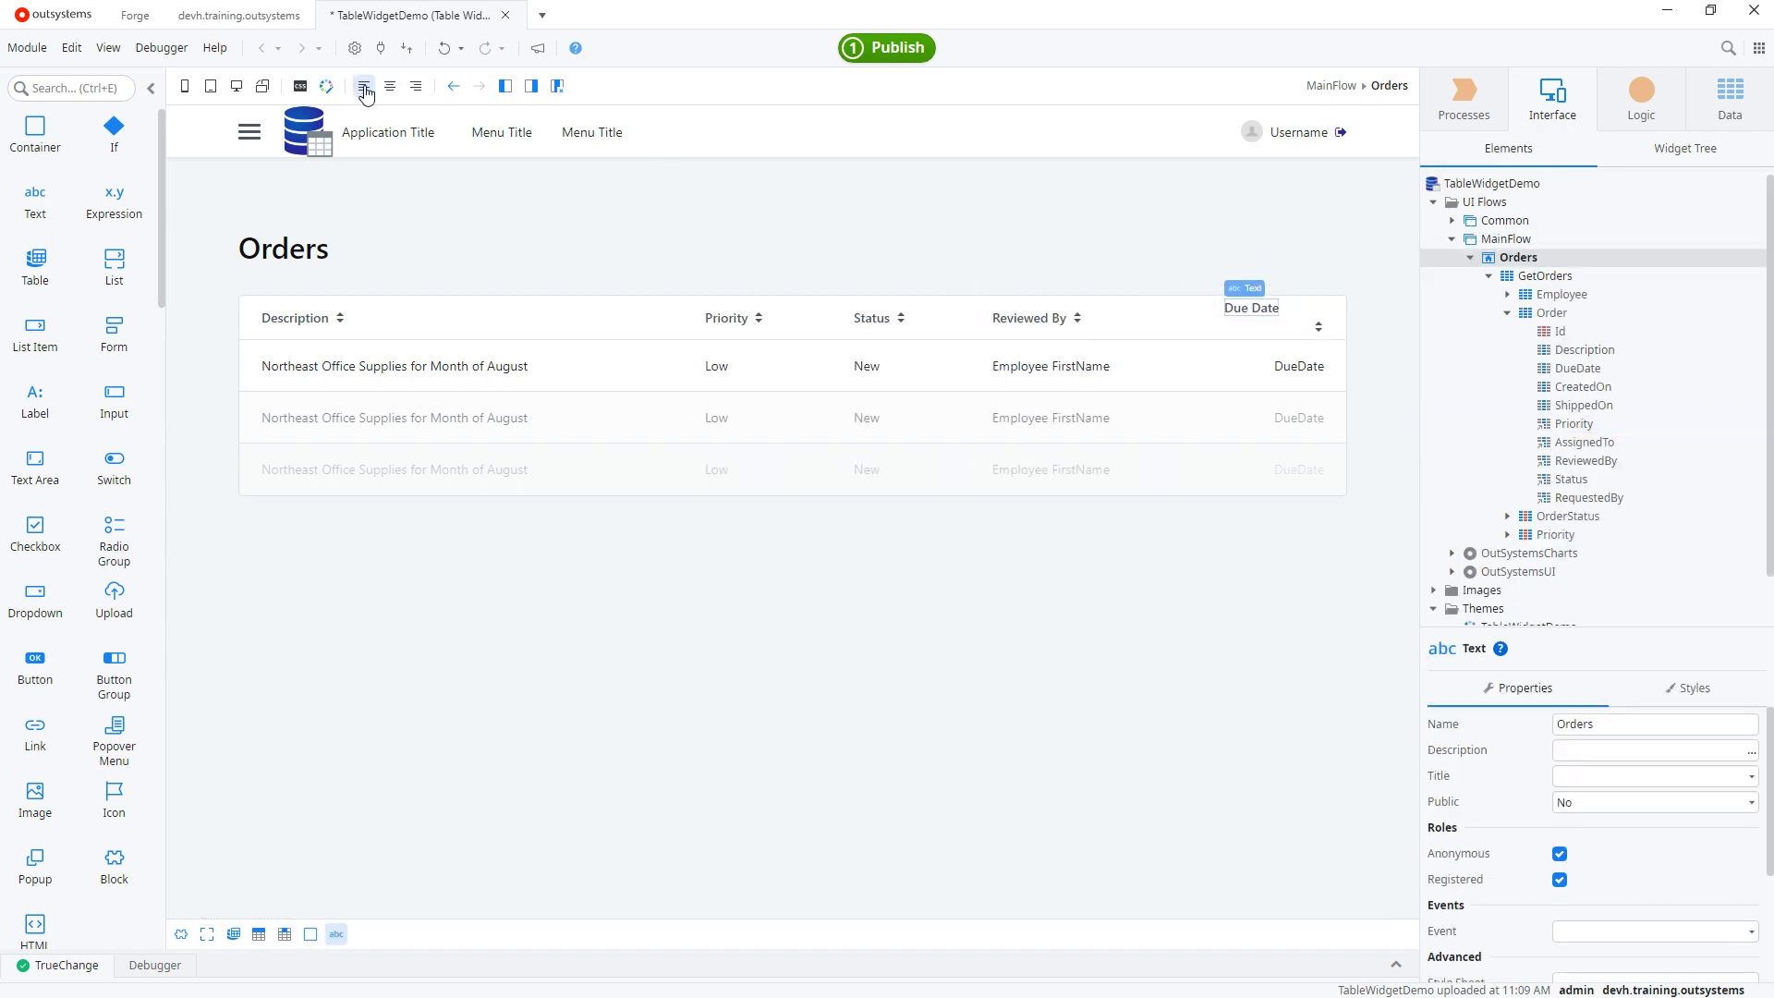
left_click(1306, 368)
right_click(1306, 368)
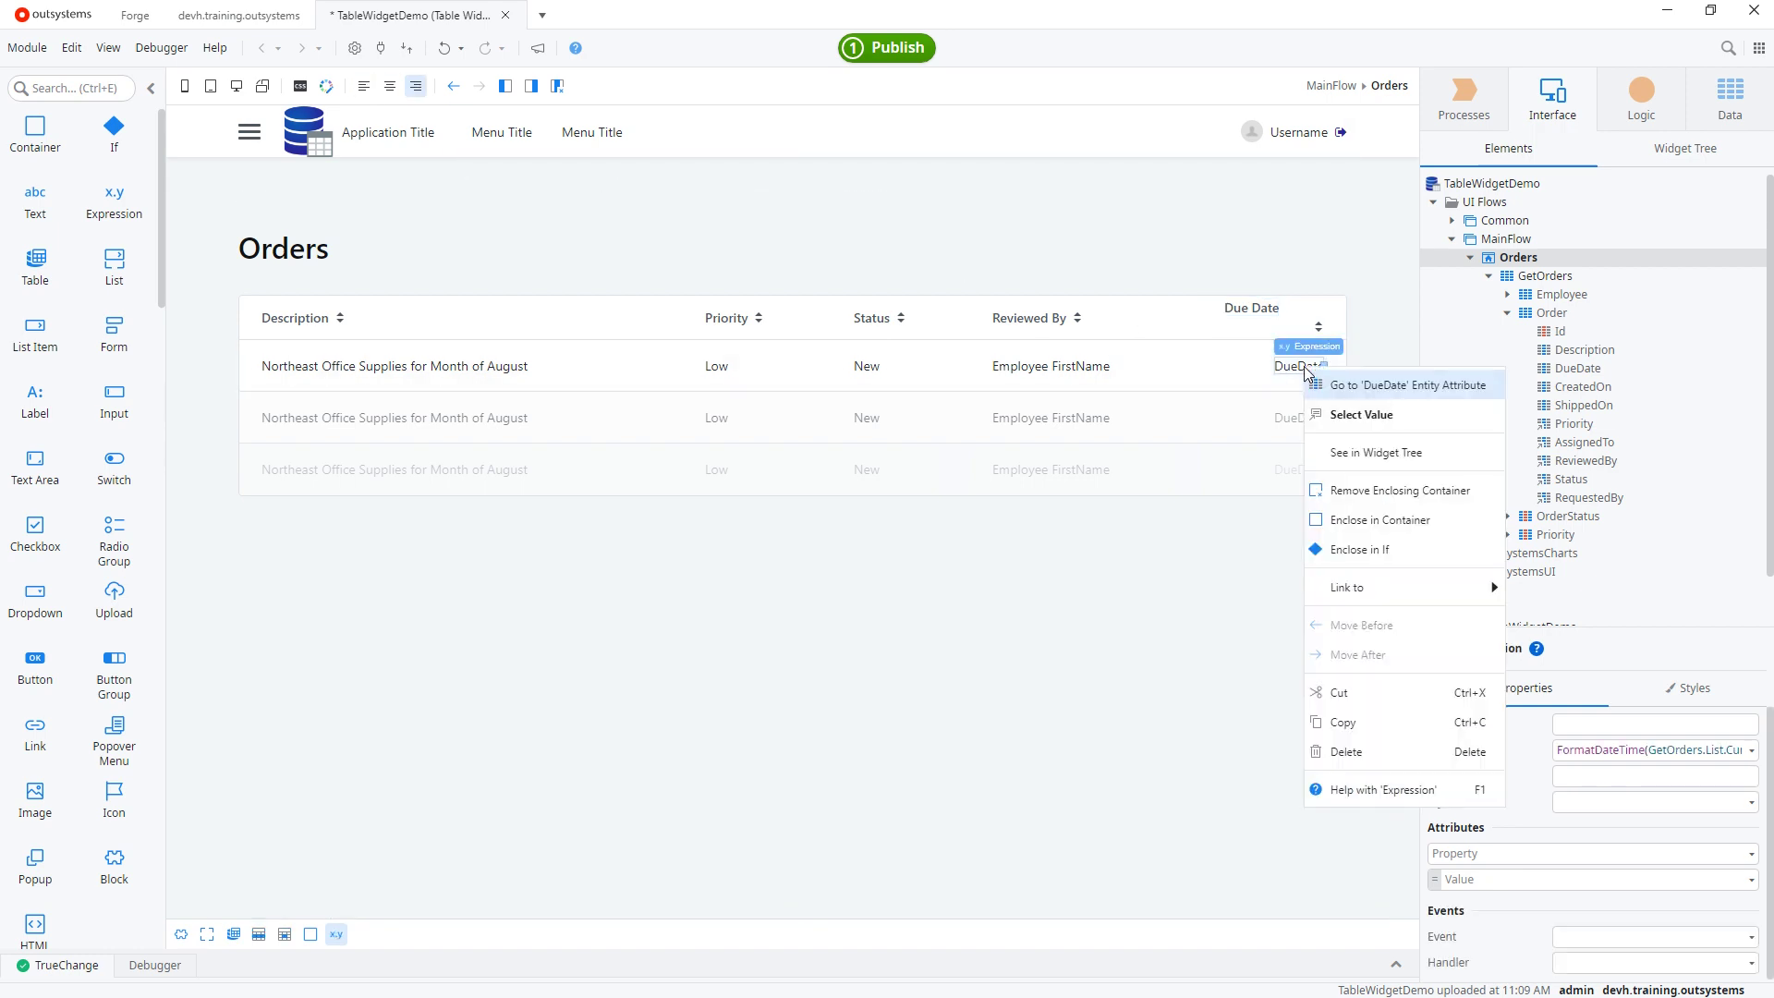
left_click(1390, 492)
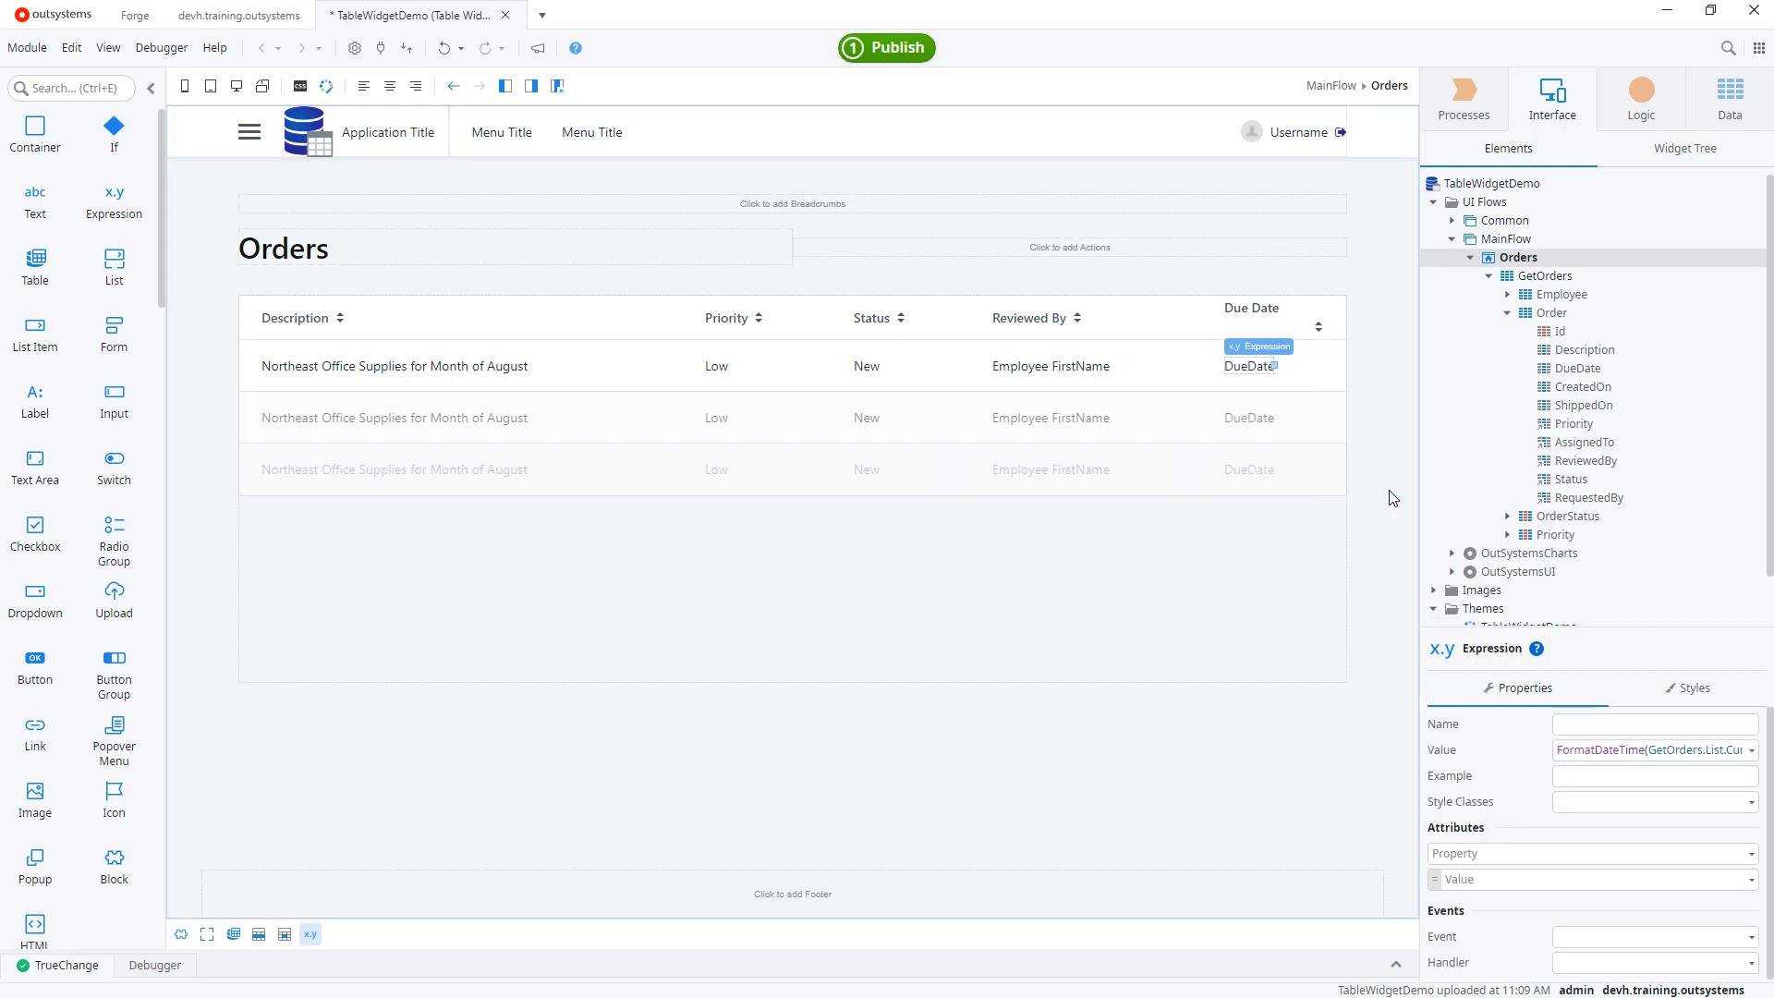
Publish the module and preview the Orders screen in the phone, tablet and landscape tablet layouts
left_click(887, 48)
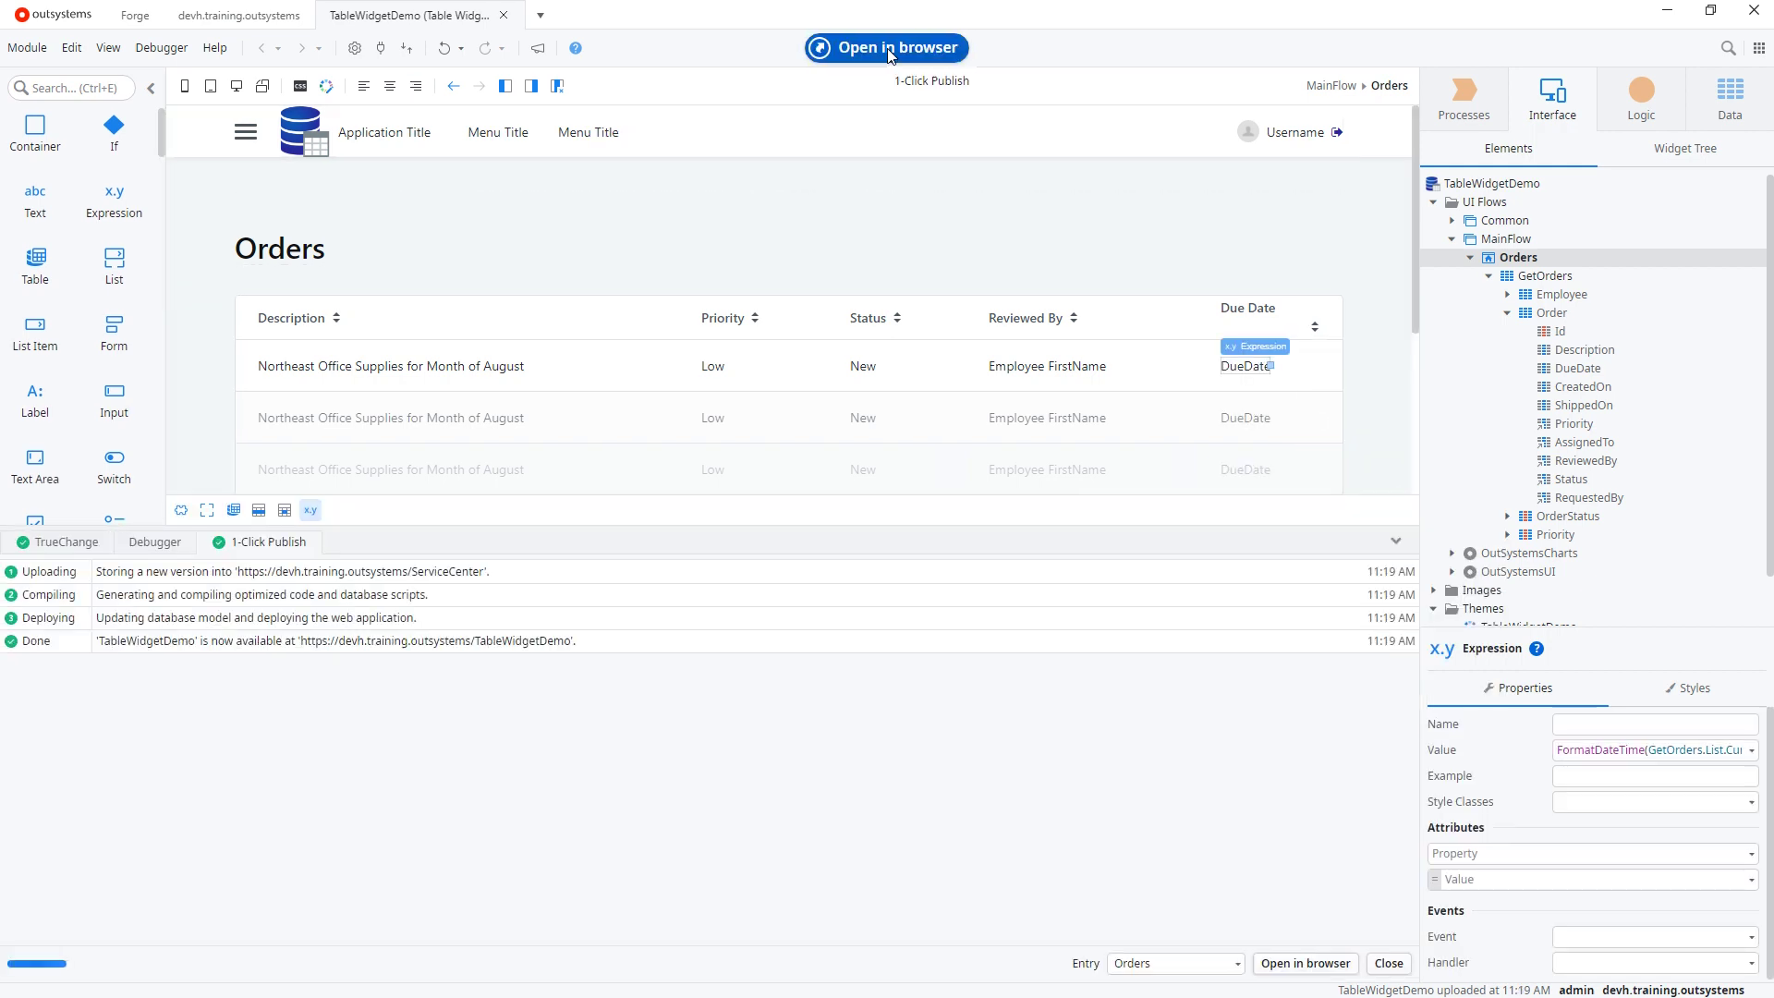
left_click(1396, 541)
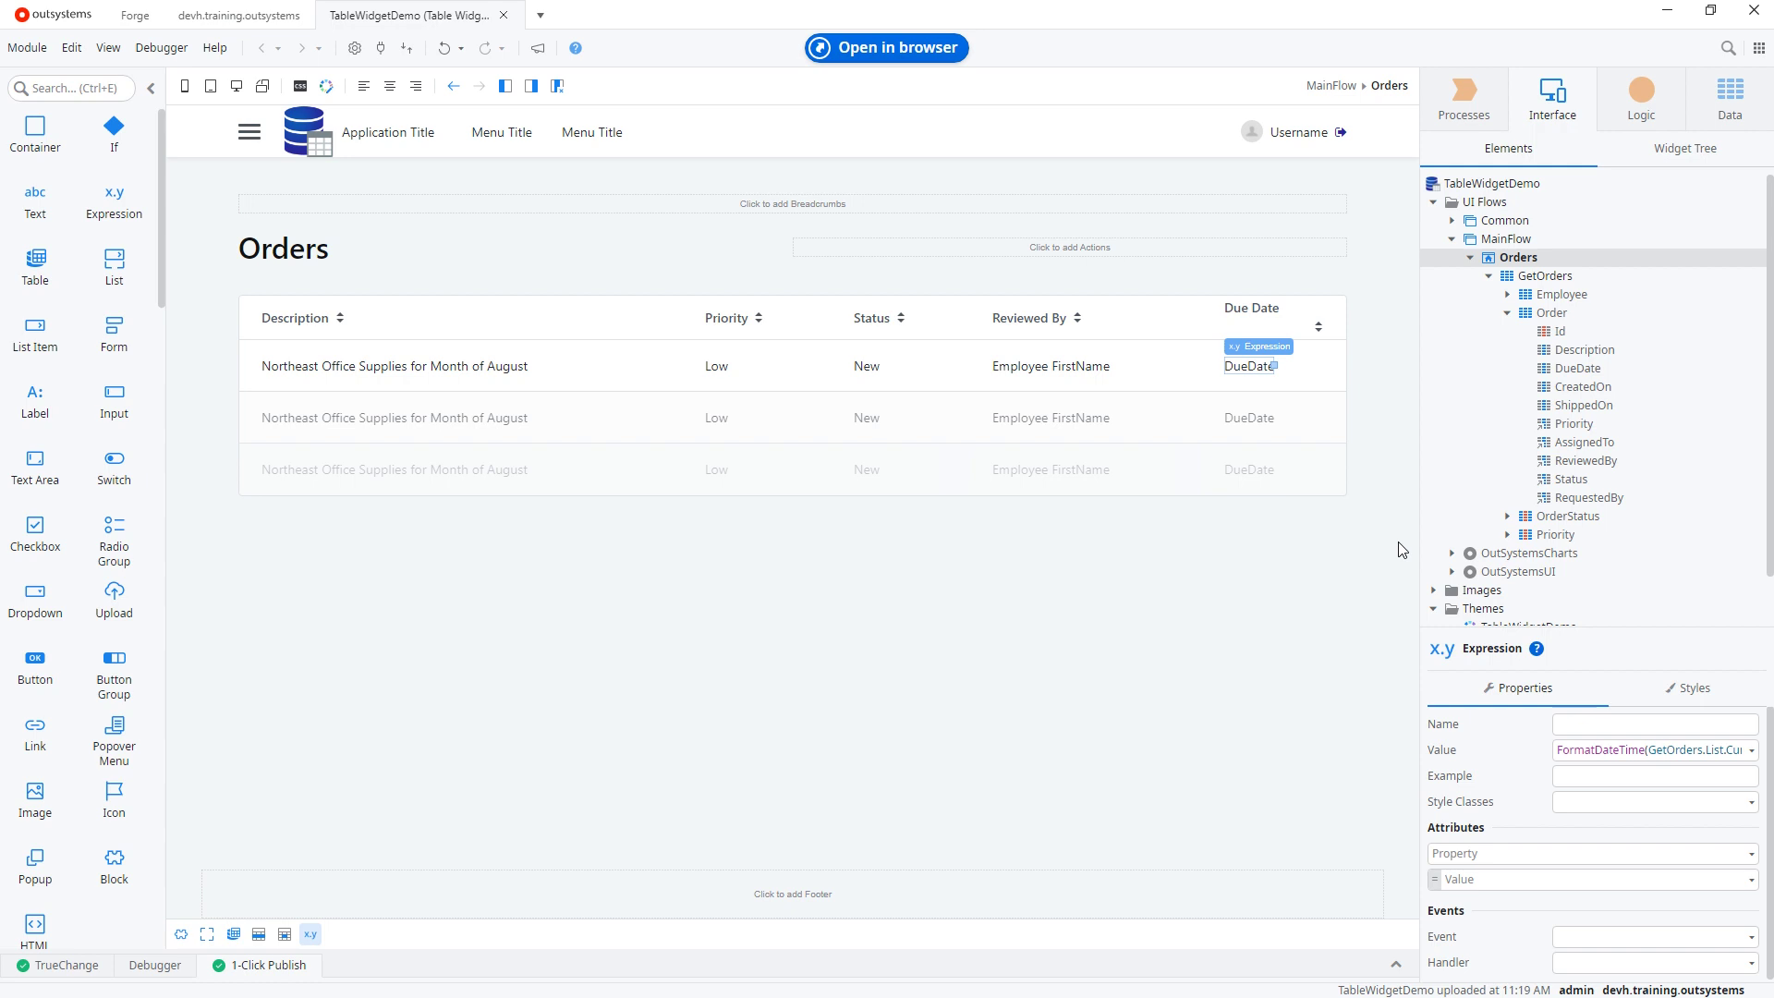
left_click(185, 86)
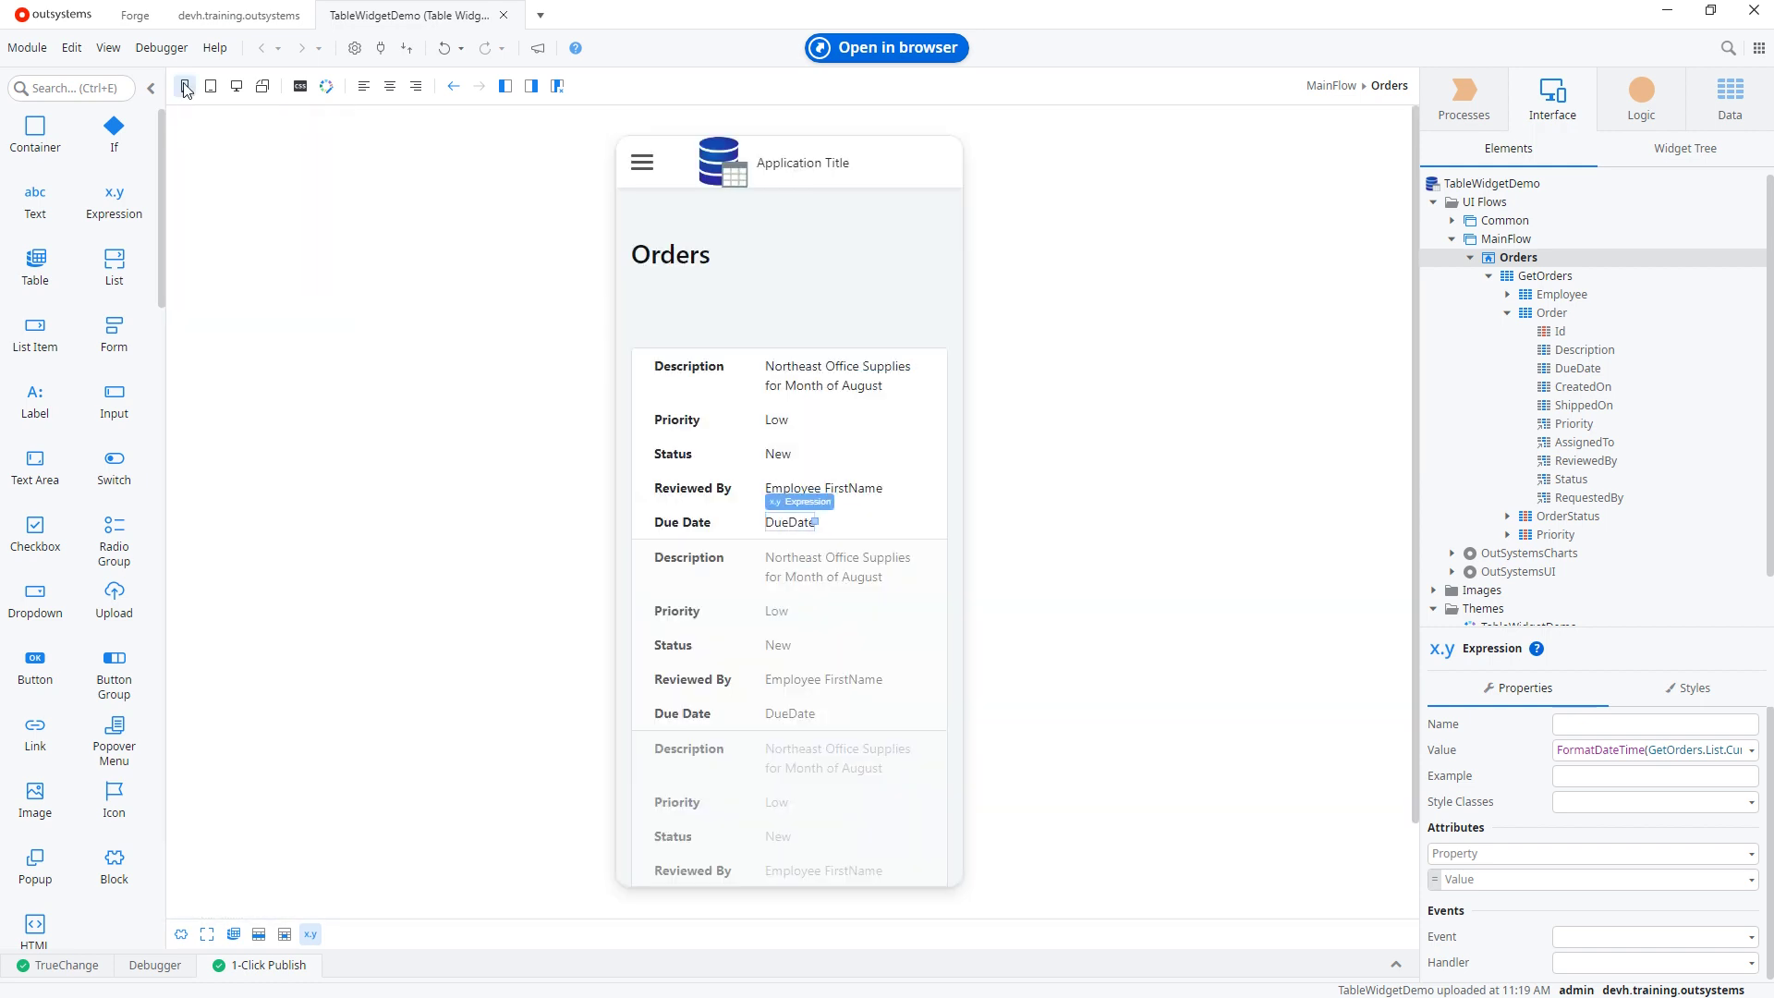
left_click(212, 89)
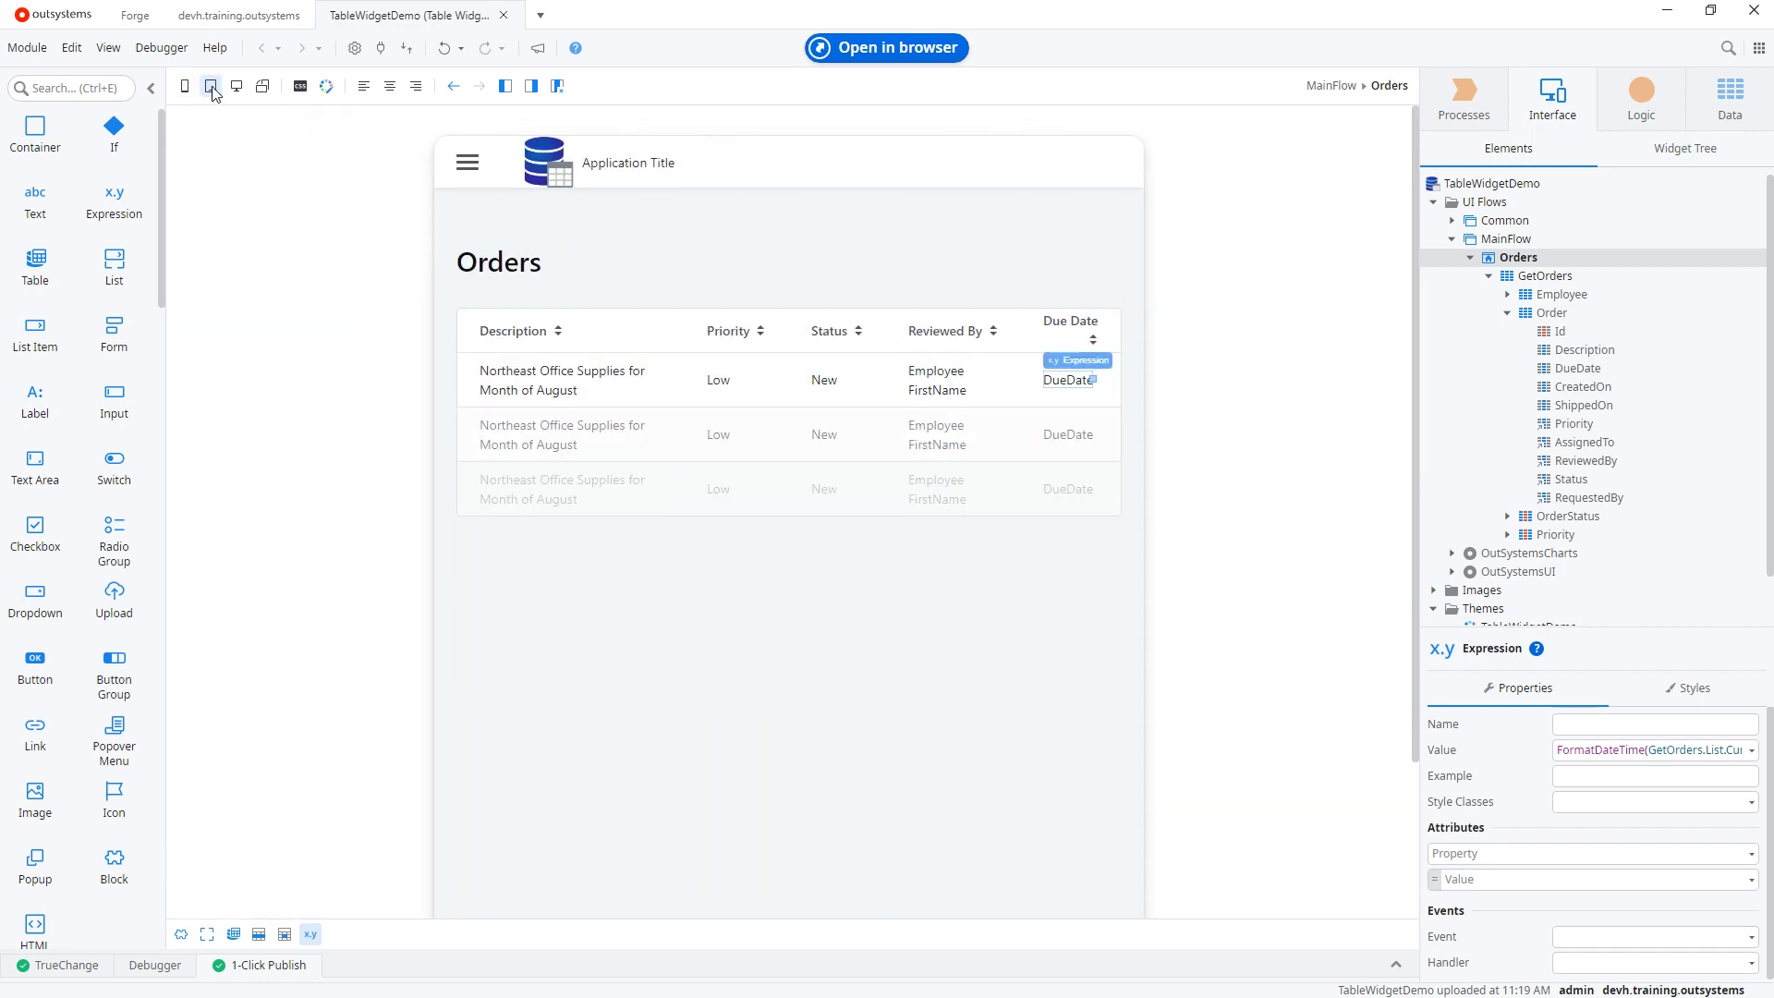
left_click(262, 88)
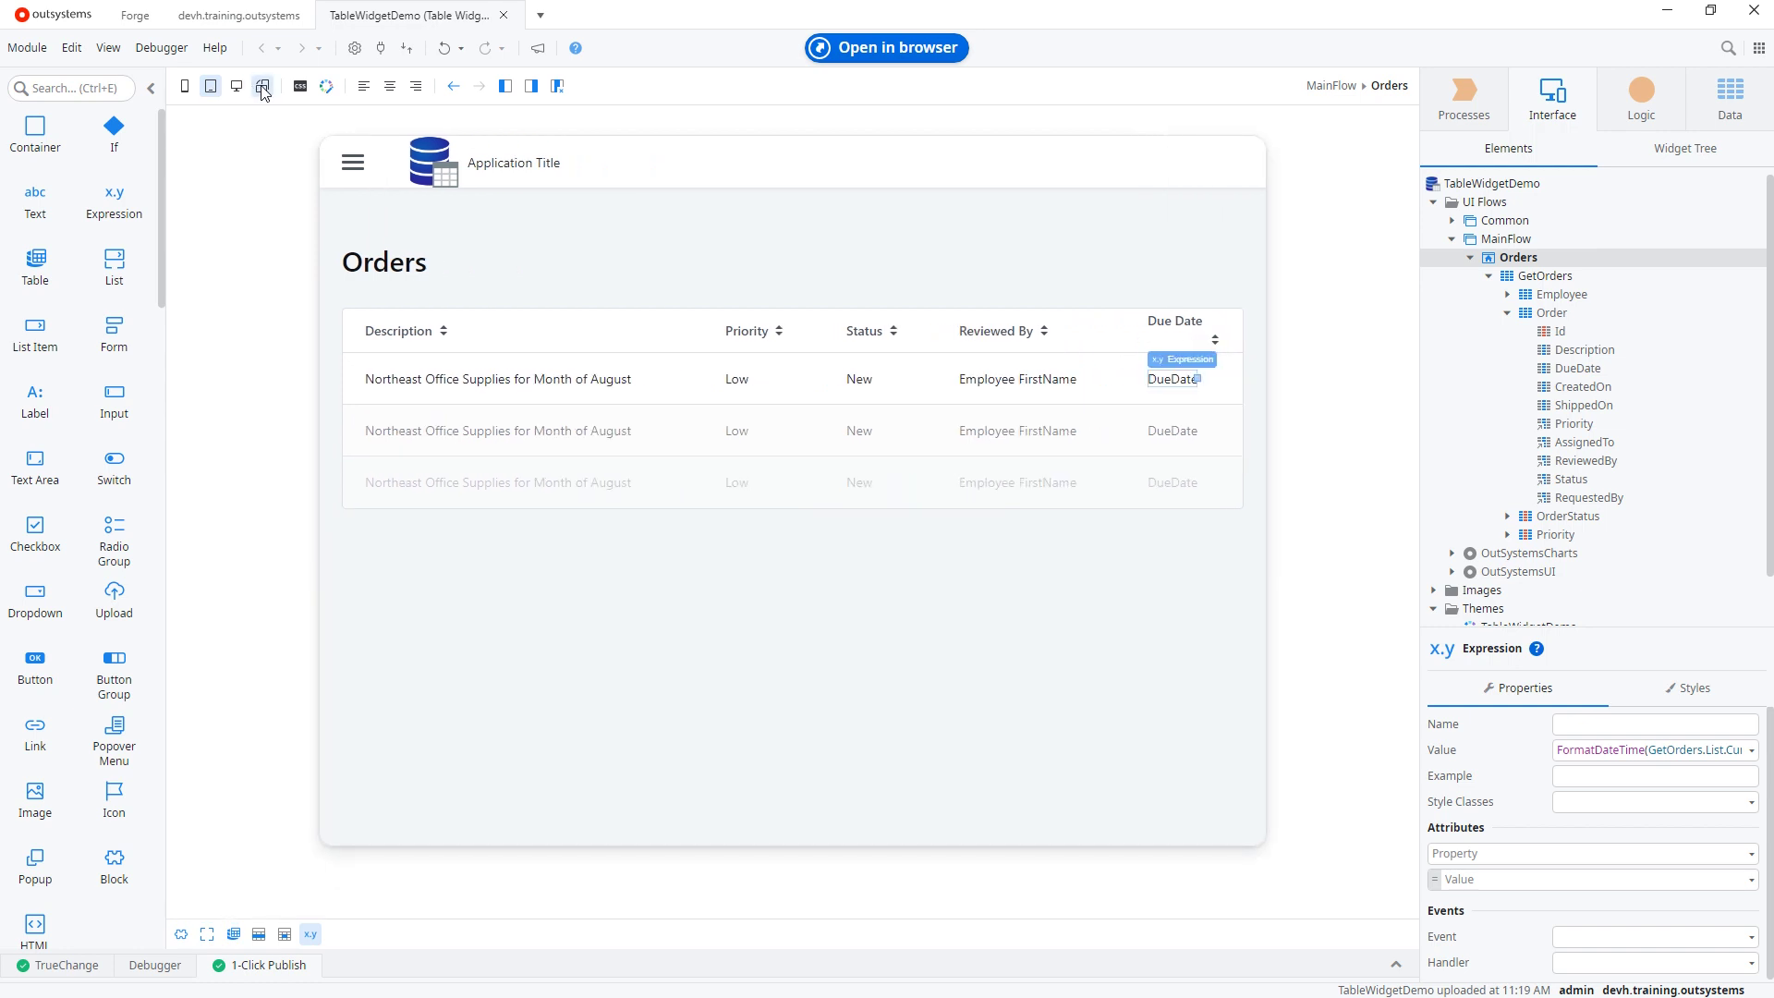
View the published Orders page in the browser outside the device preview, look through its rows, and return to the screen's desktop layout
left_click(887, 48)
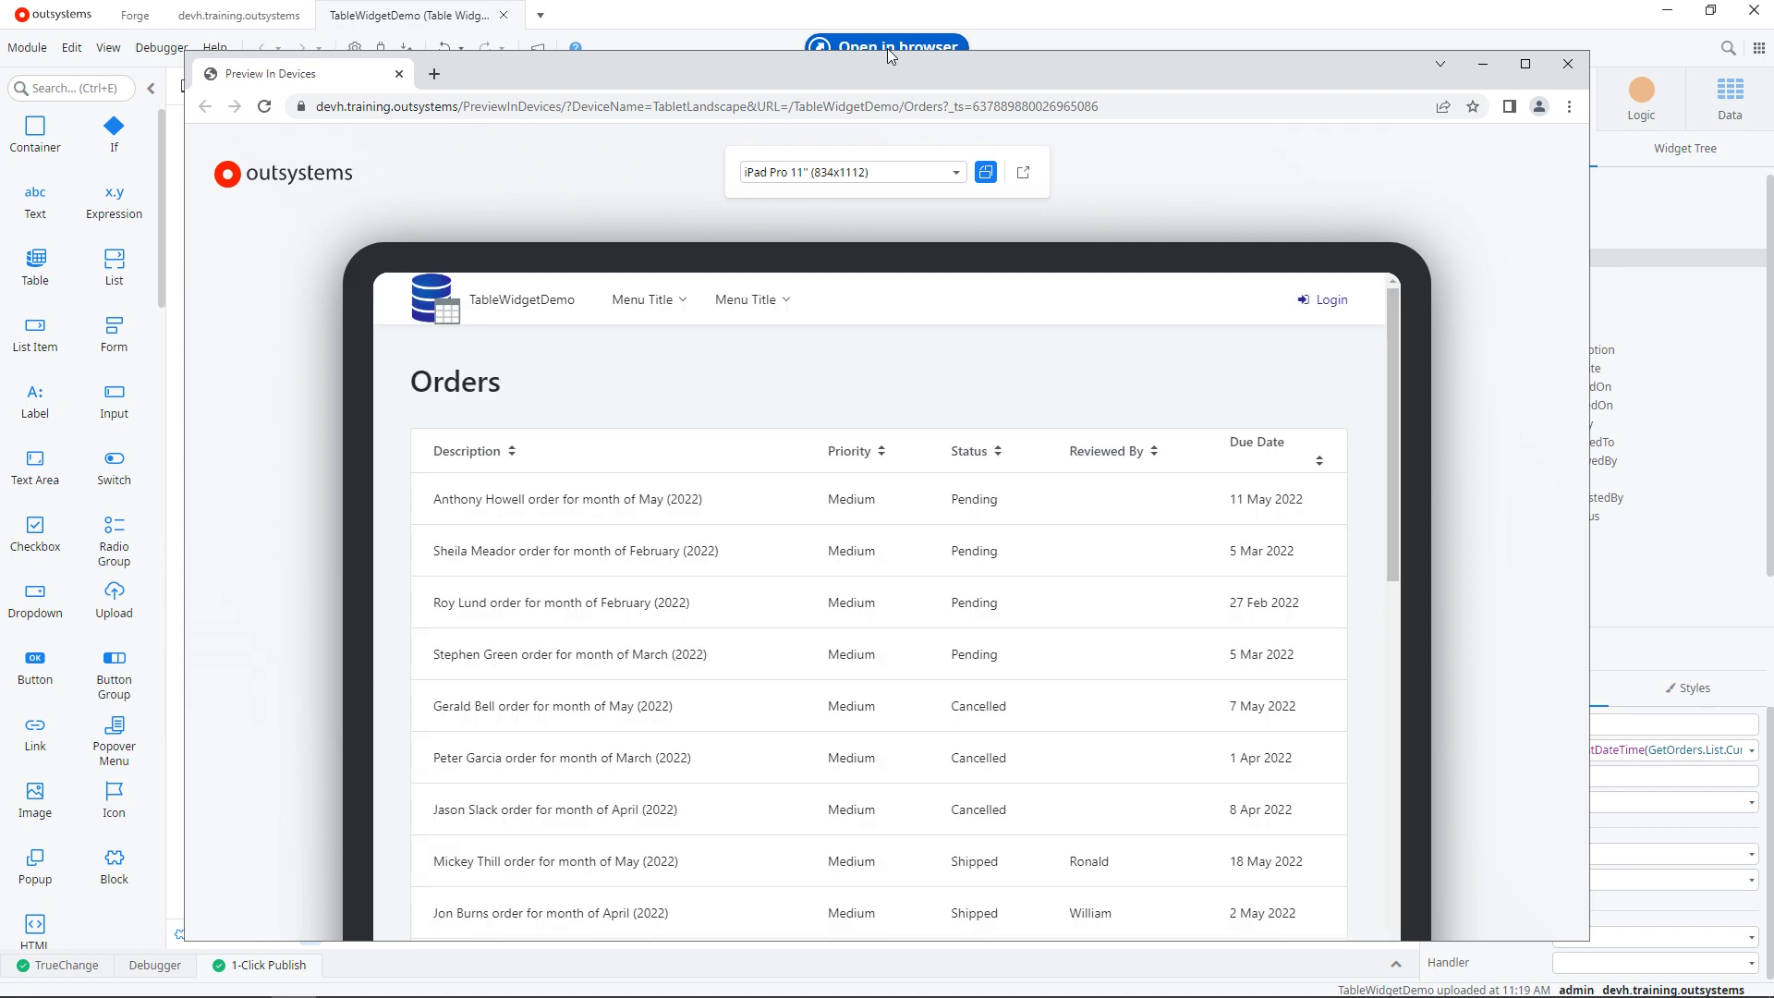
left_click(1023, 172)
scroll(1026, 178, "down", 4)
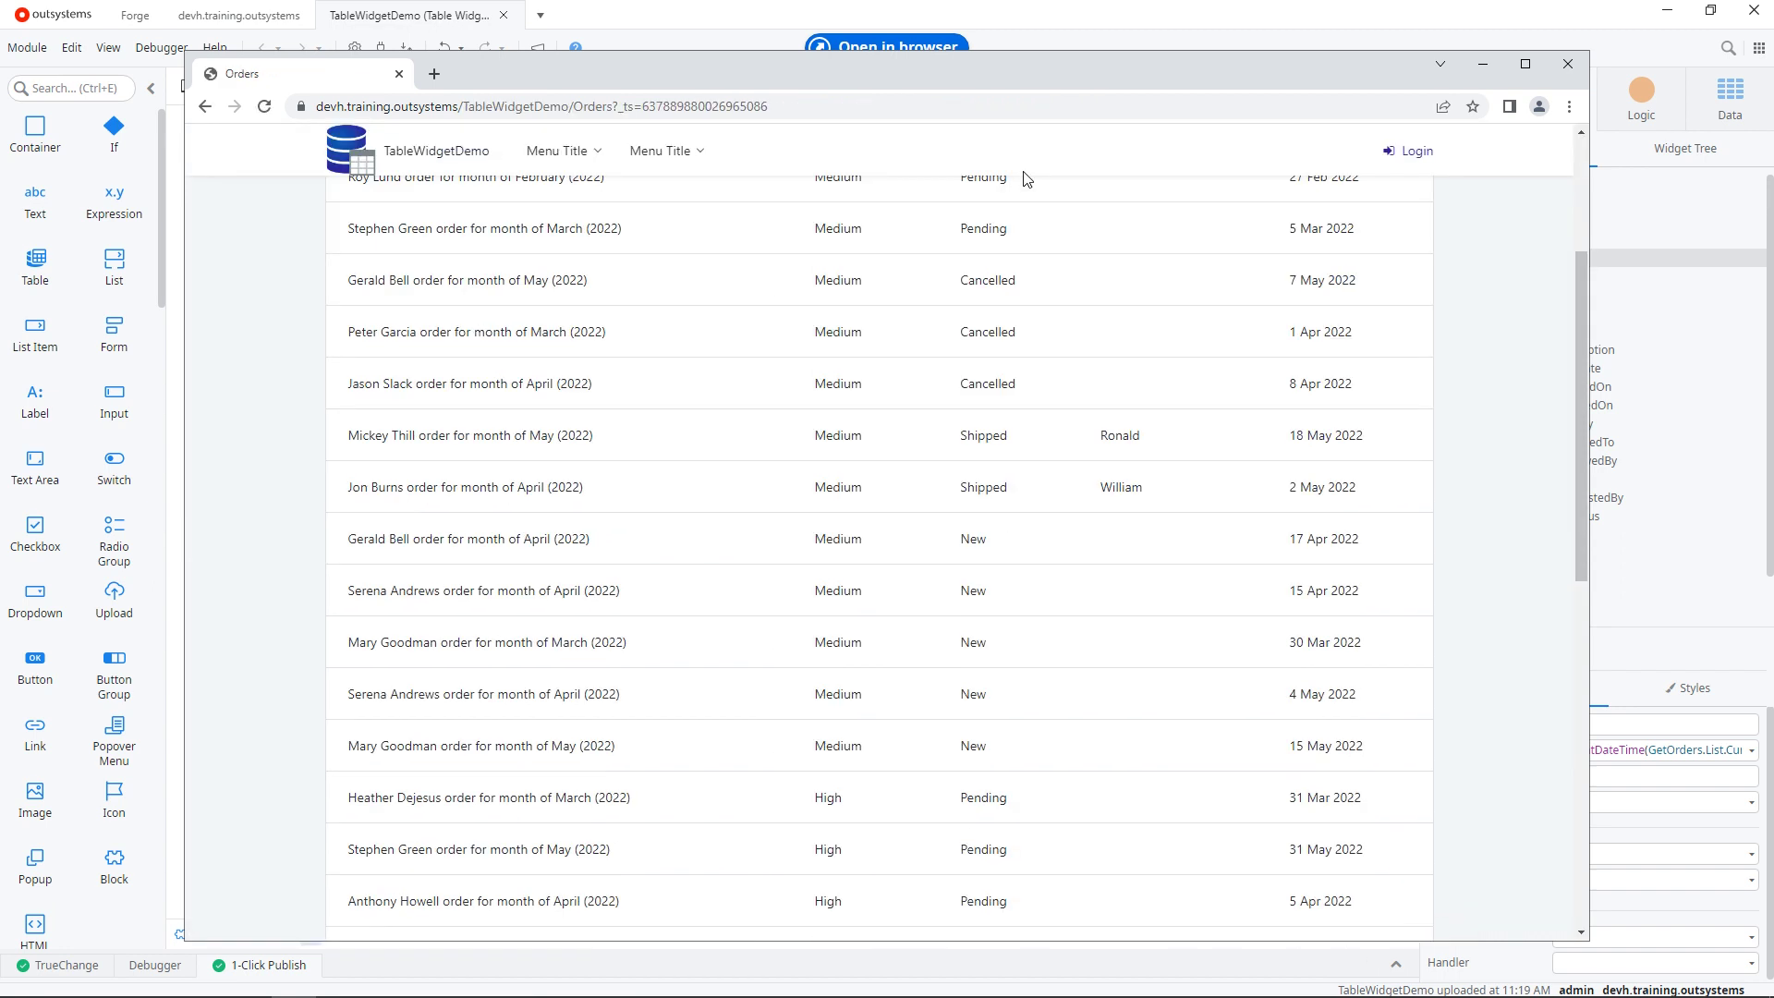
scroll(1025, 178, "down", 3)
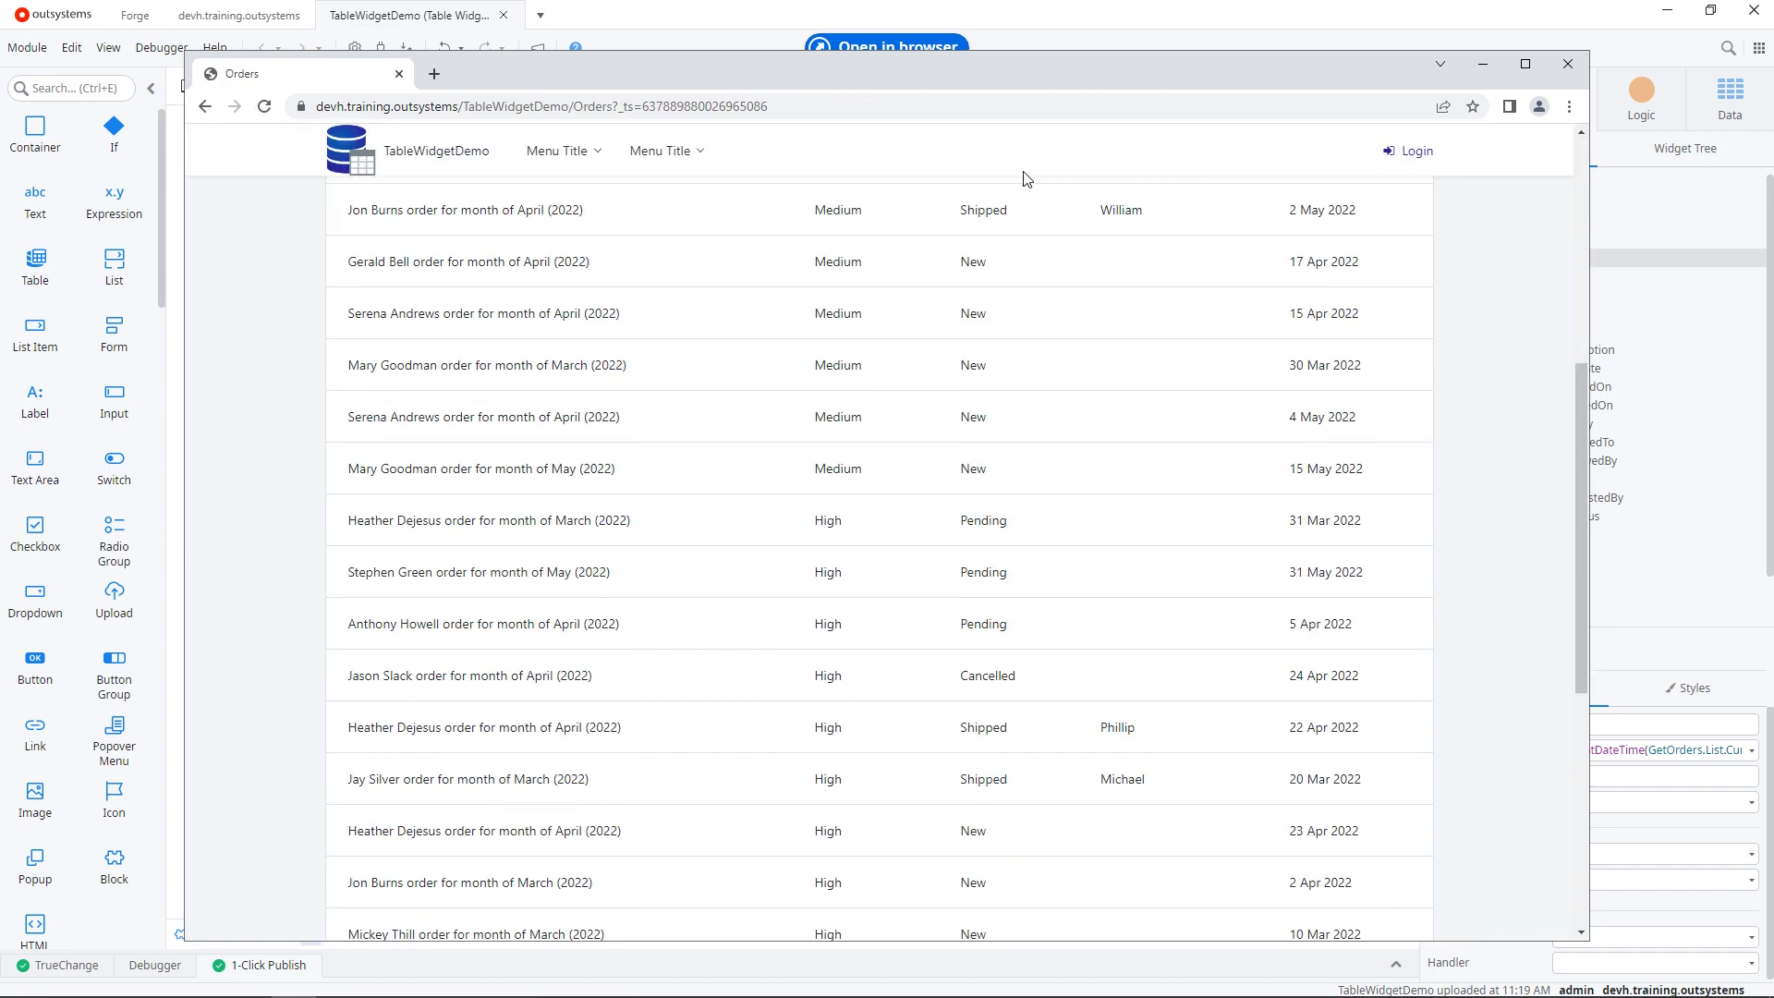
left_click(1483, 64)
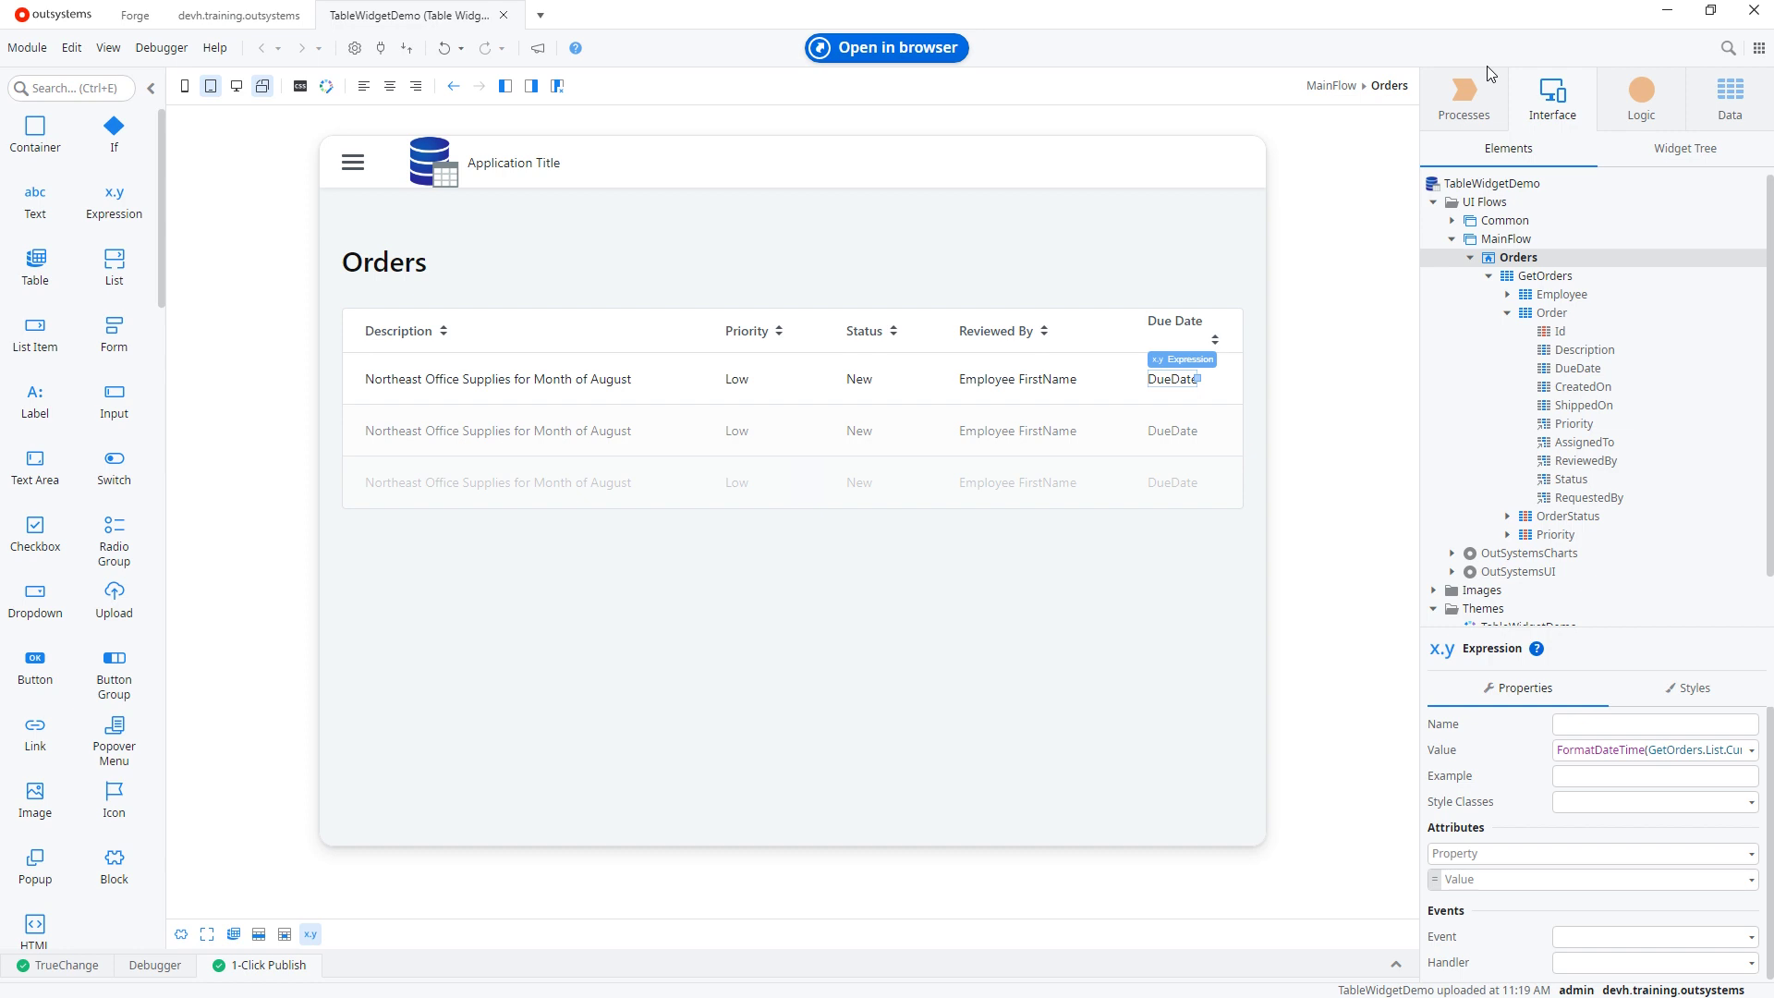
left_click(212, 87)
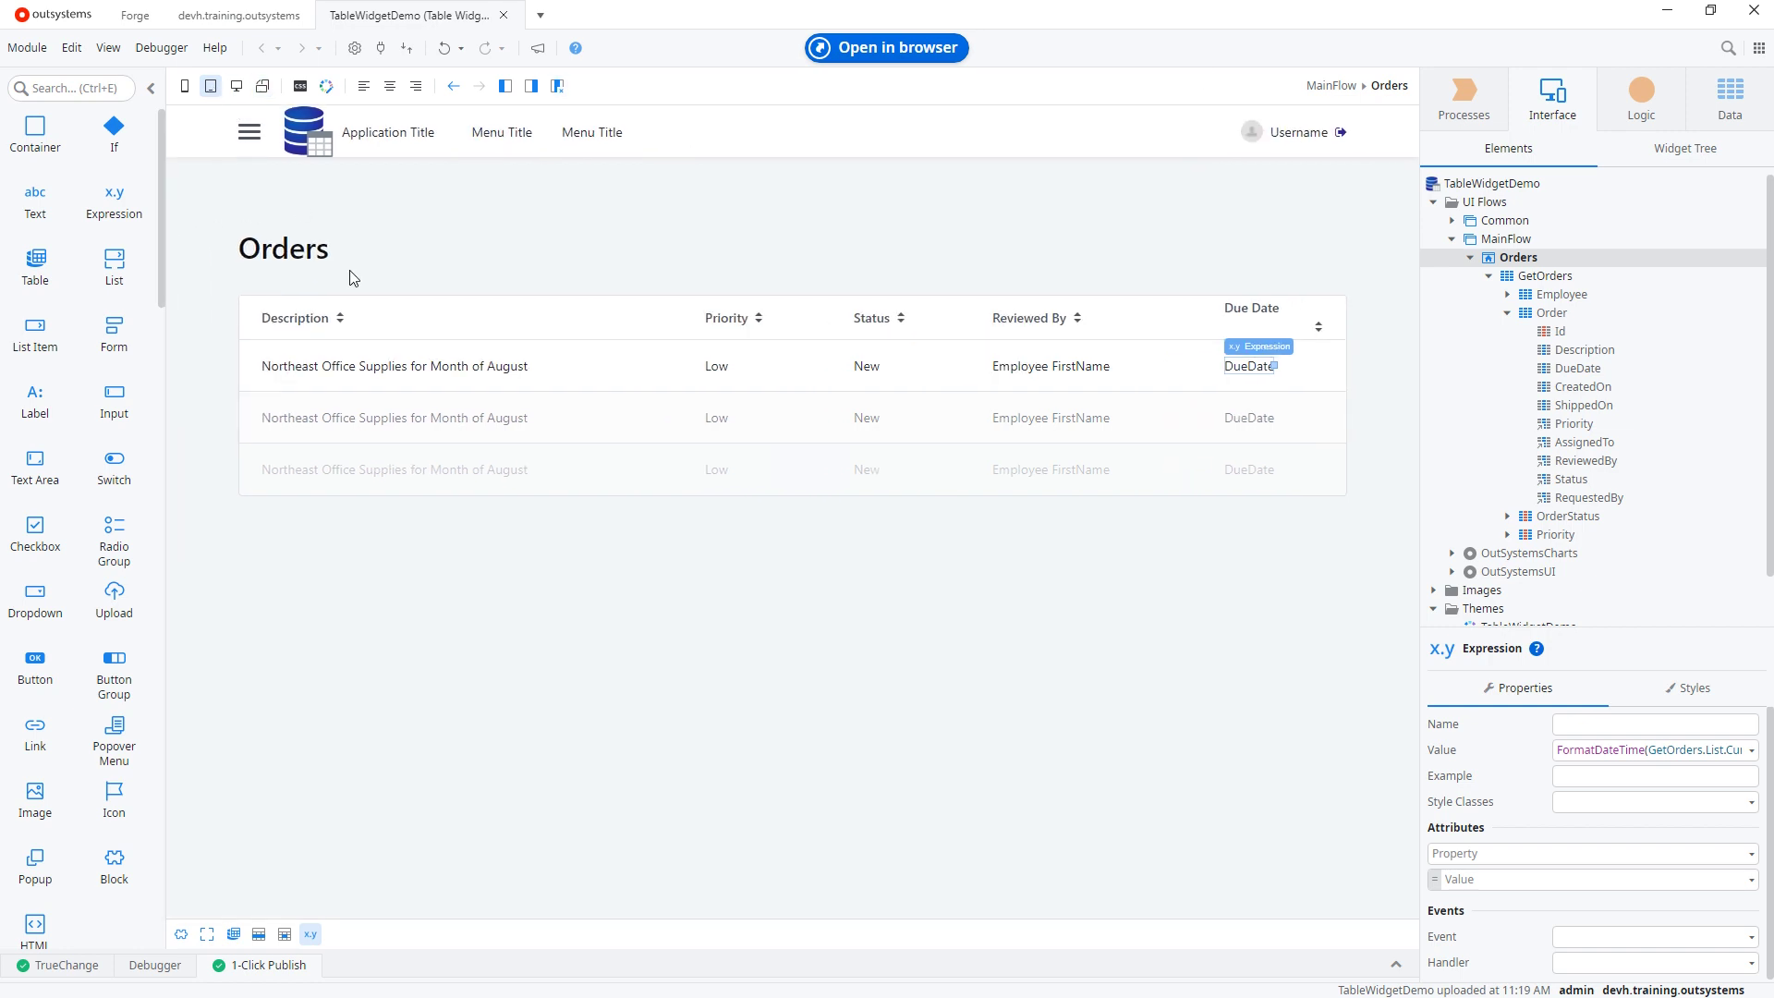
Delete the whole table from the Orders screen and generate a new one in the main content from the GetOrders aggregate
left_click(395, 331)
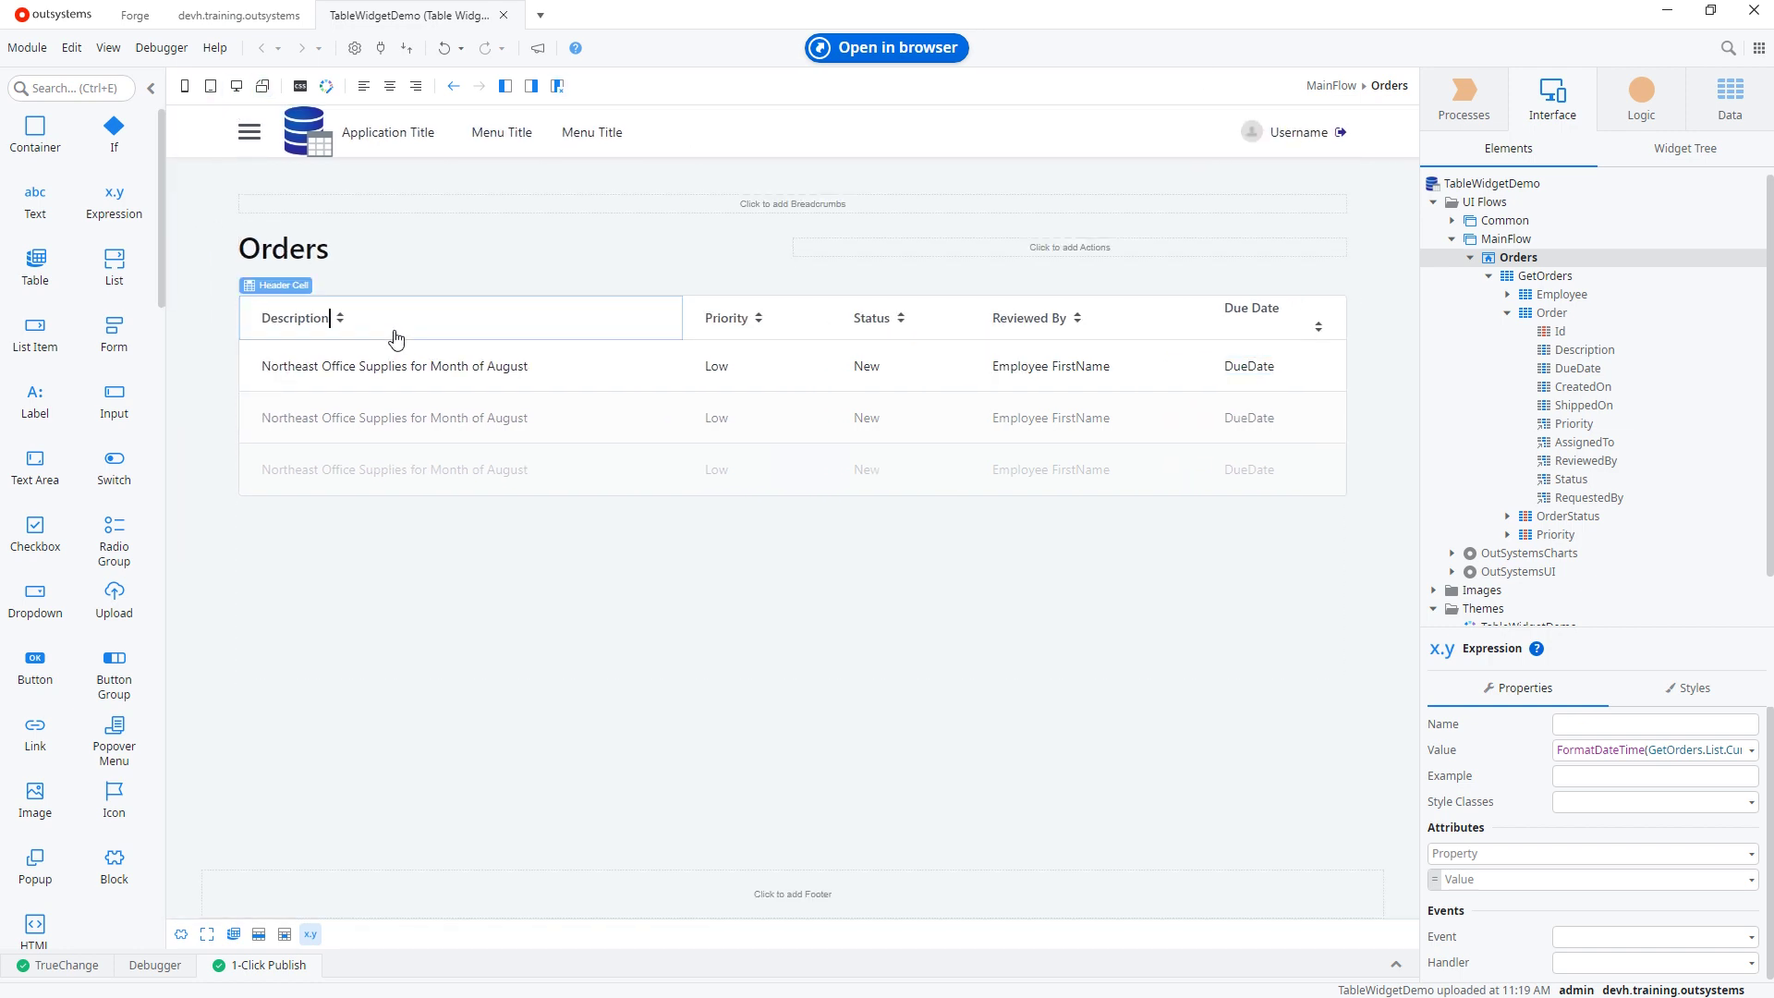
left_click(233, 935)
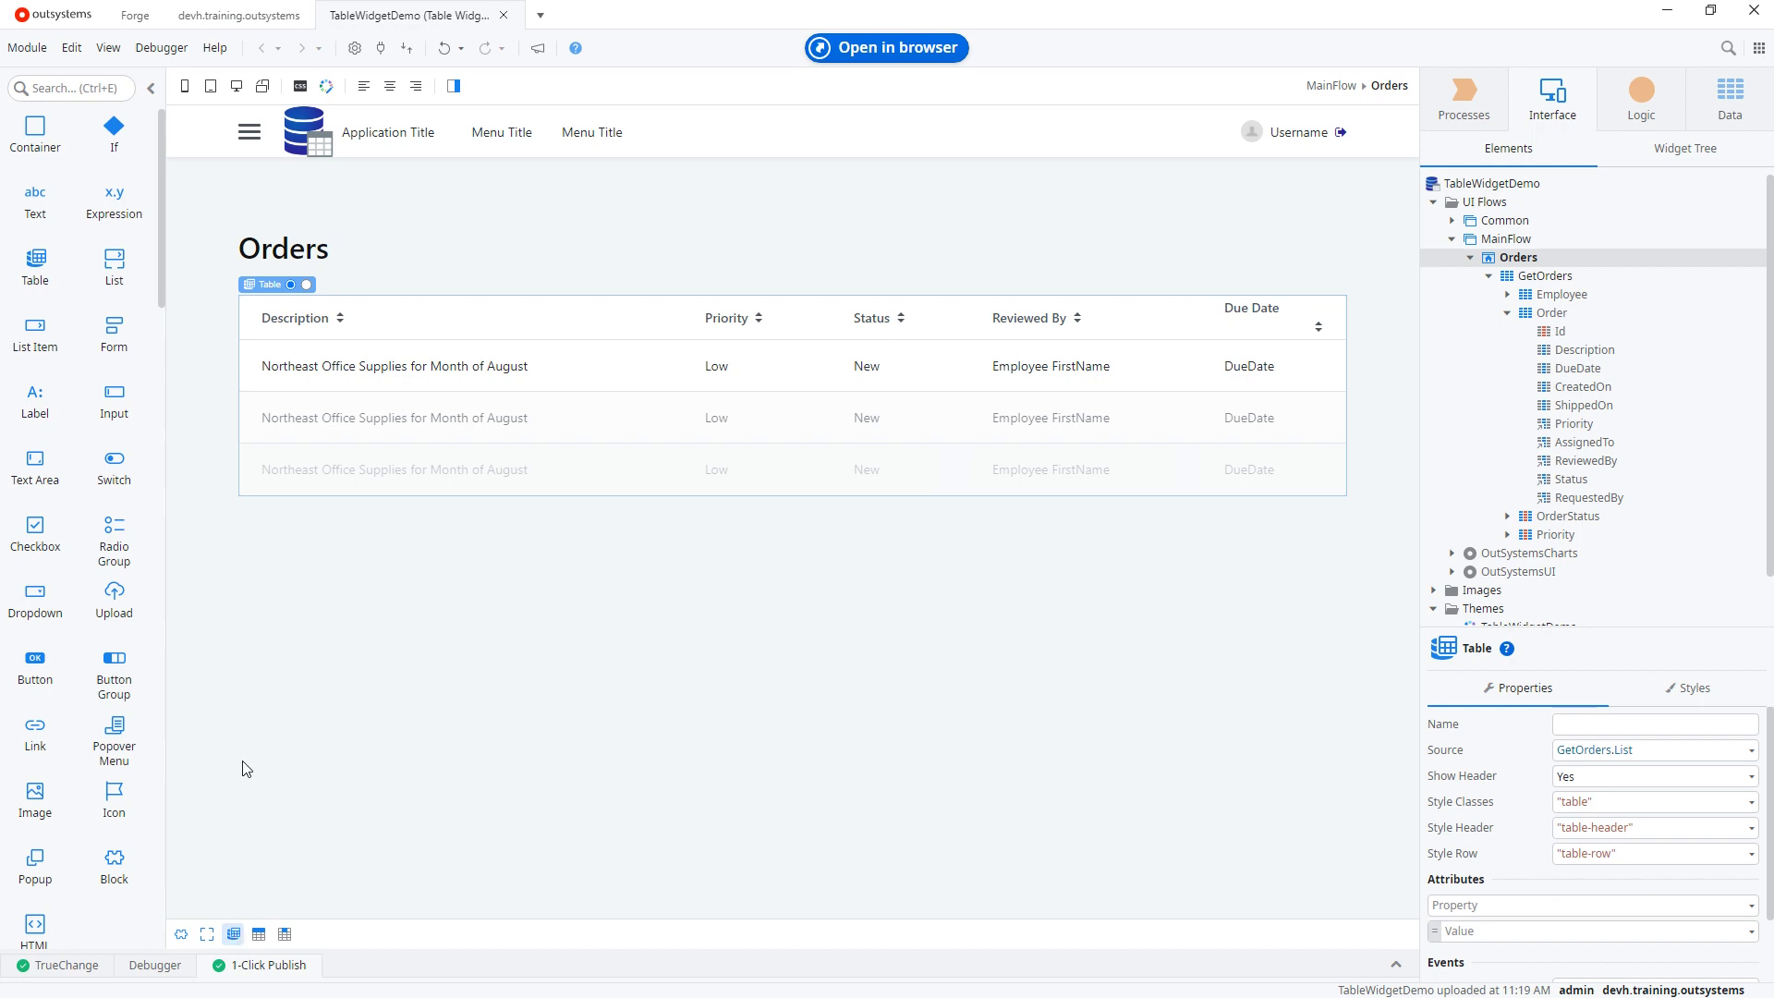
right_click(270, 290)
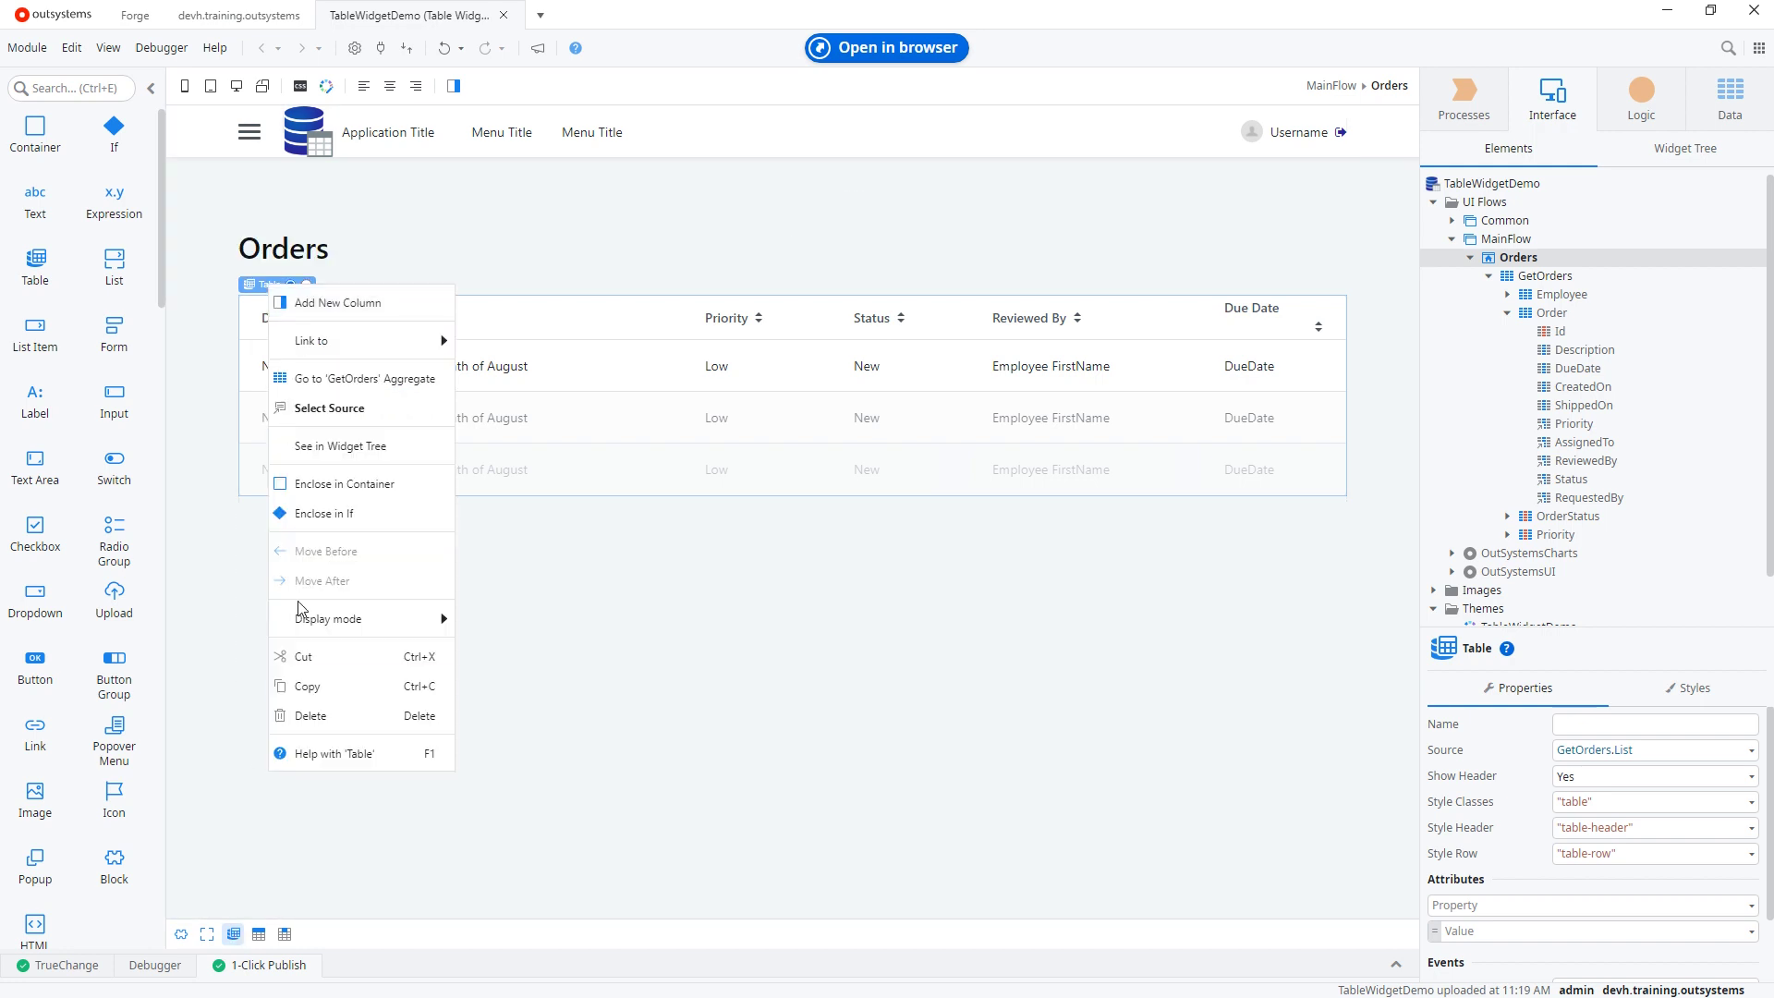
left_click(310, 716)
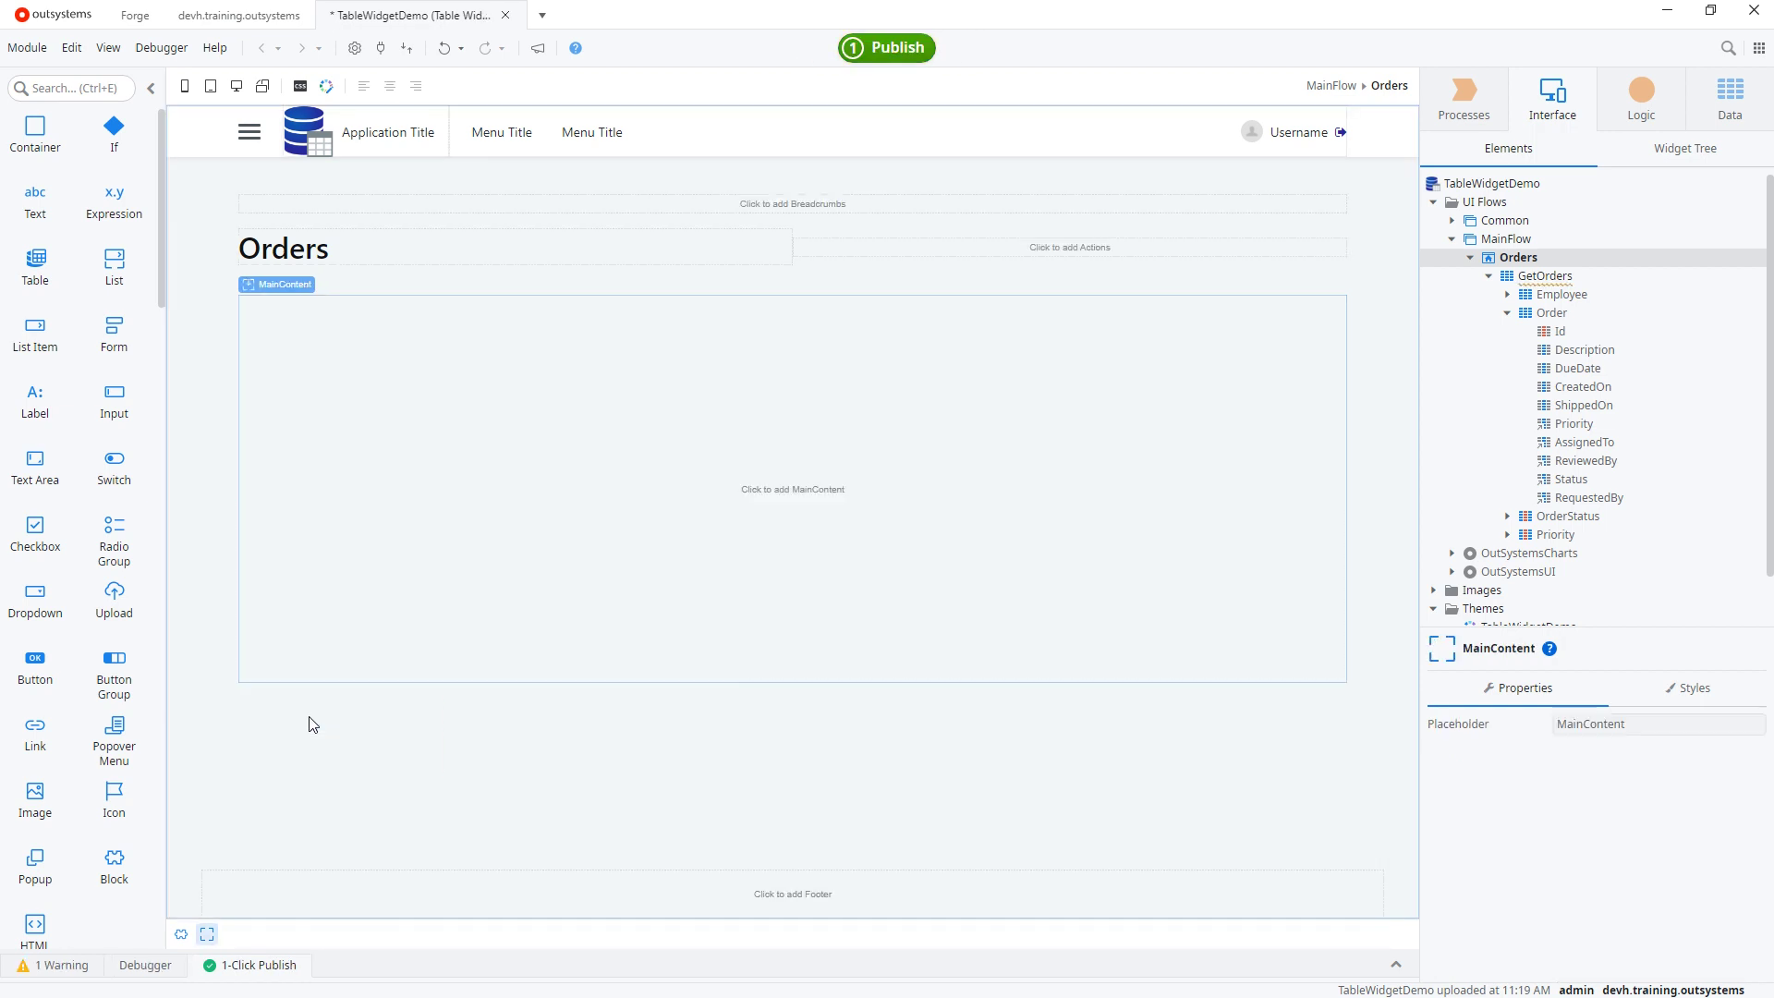
left_click_drag(1545, 276, 352, 347)
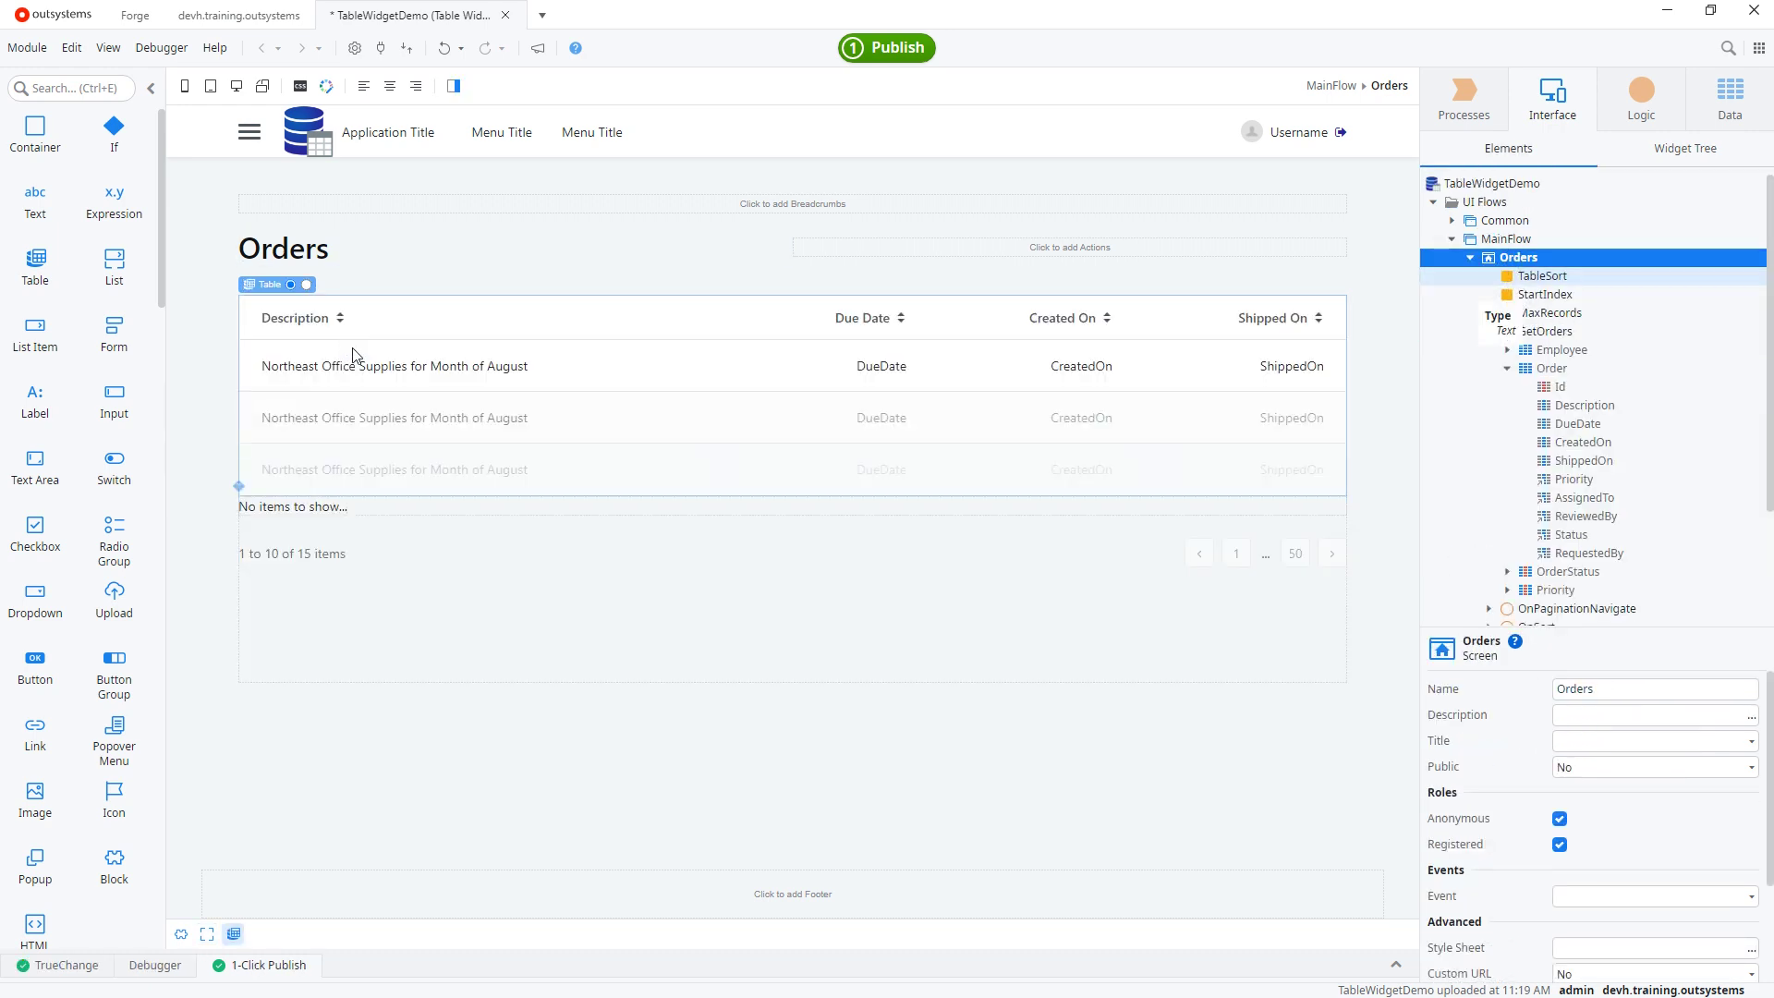
Select the generated table and examine its properties, including the On Sort event handling
left_click(407, 368)
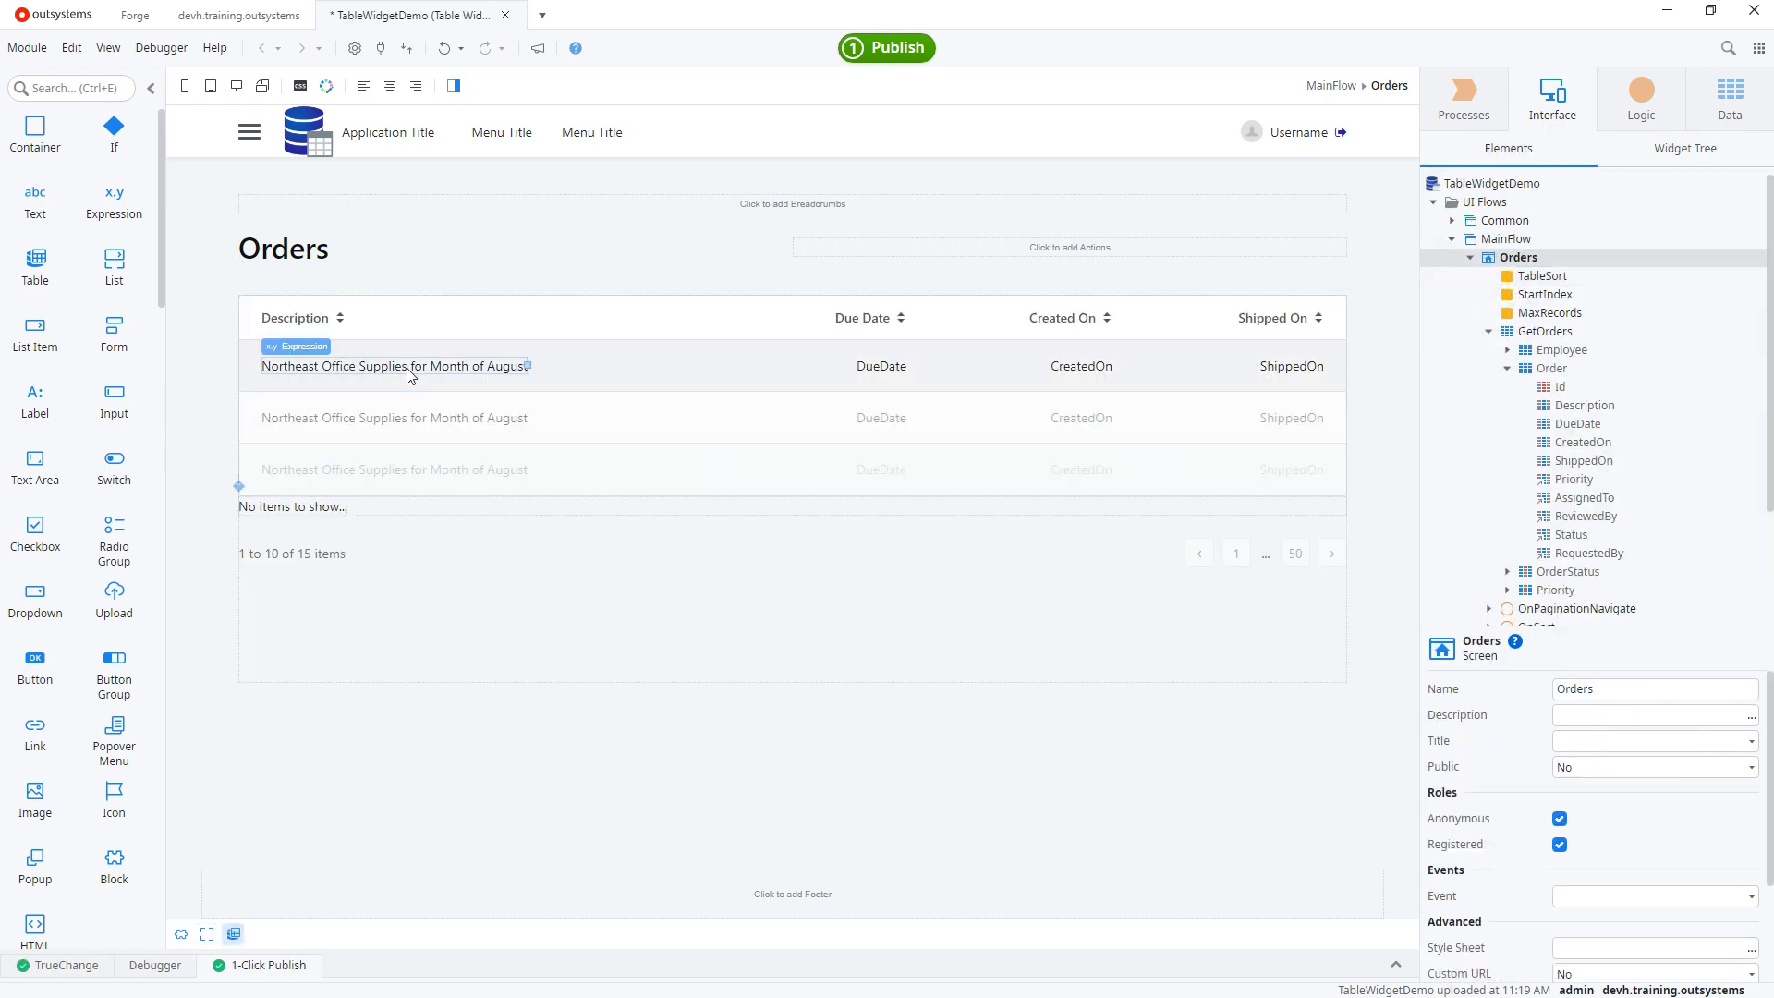
mouse_move(300, 352)
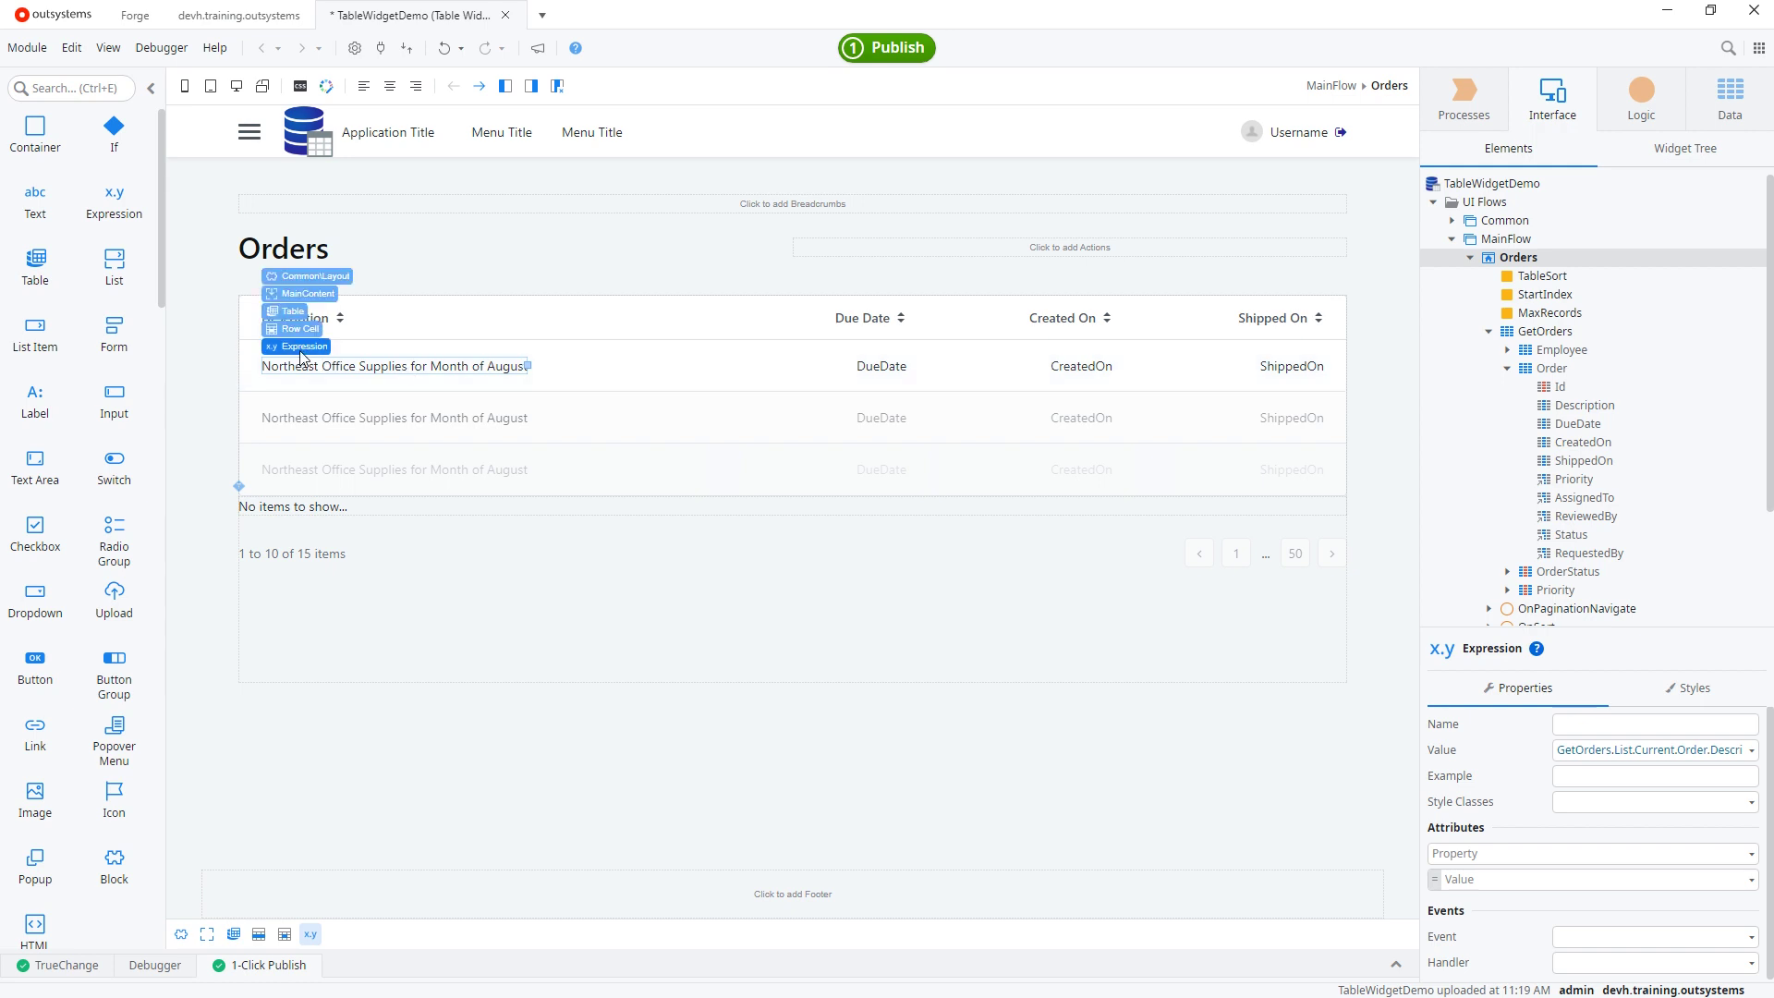
left_click(303, 311)
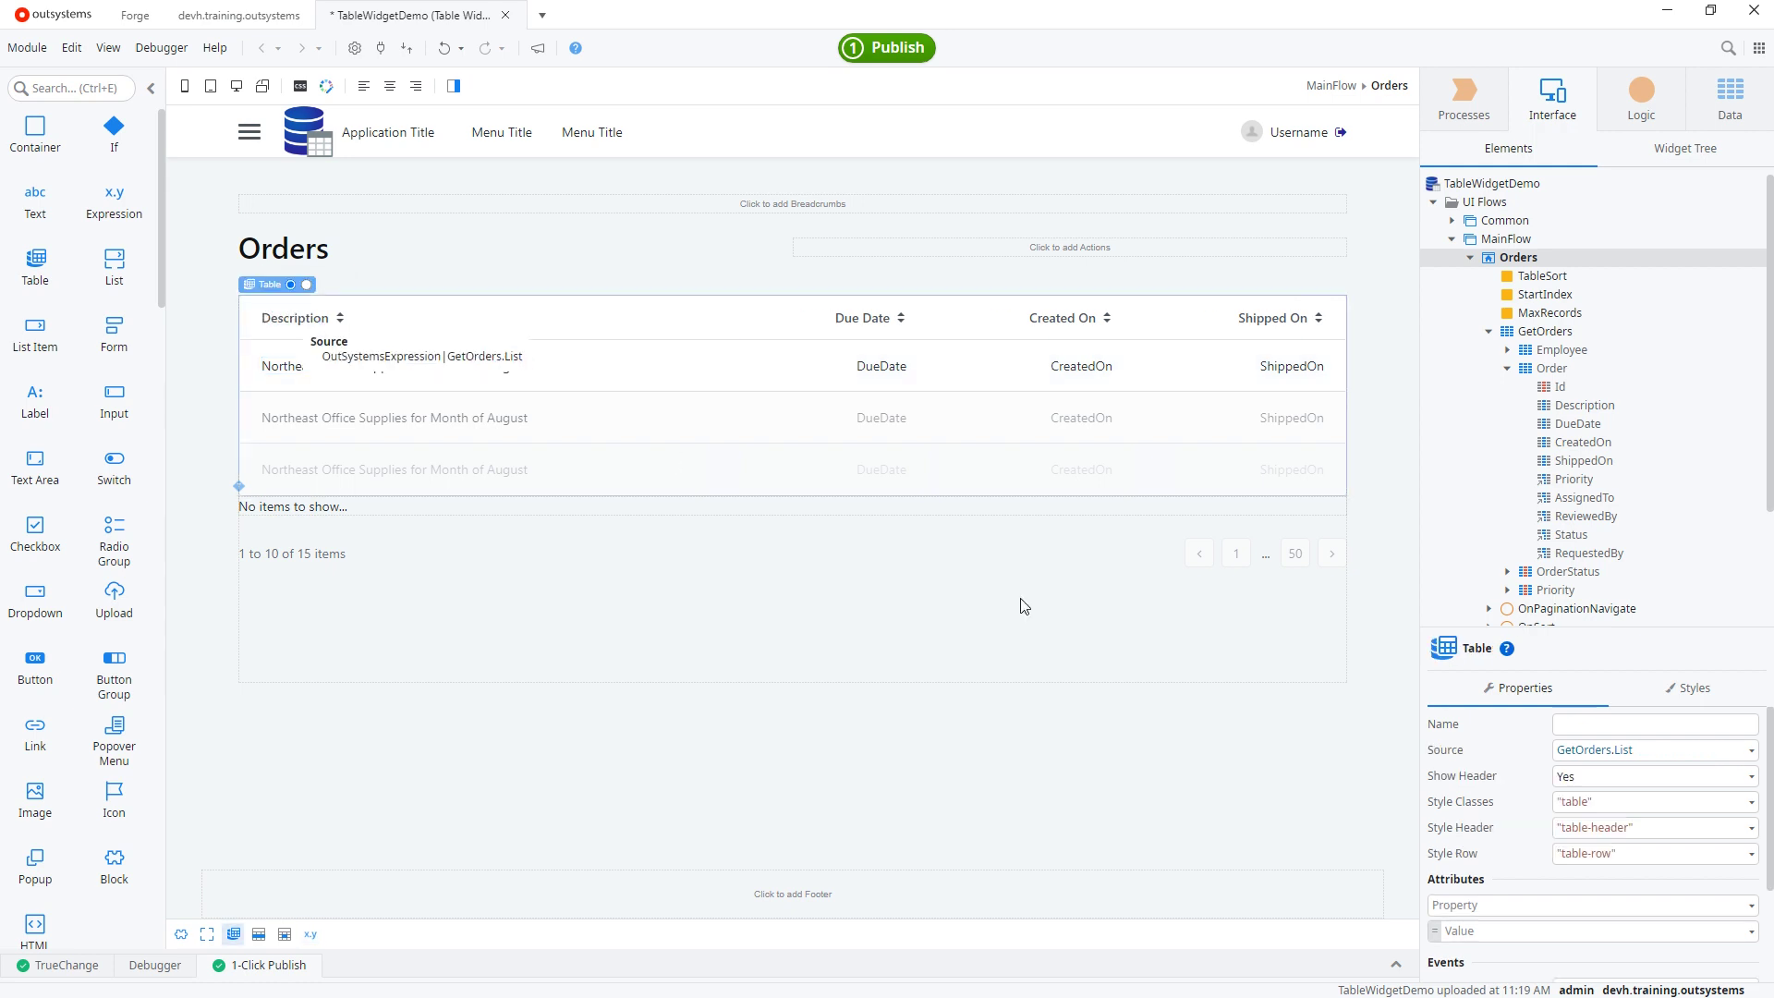
scroll(1463, 784, "down", 3)
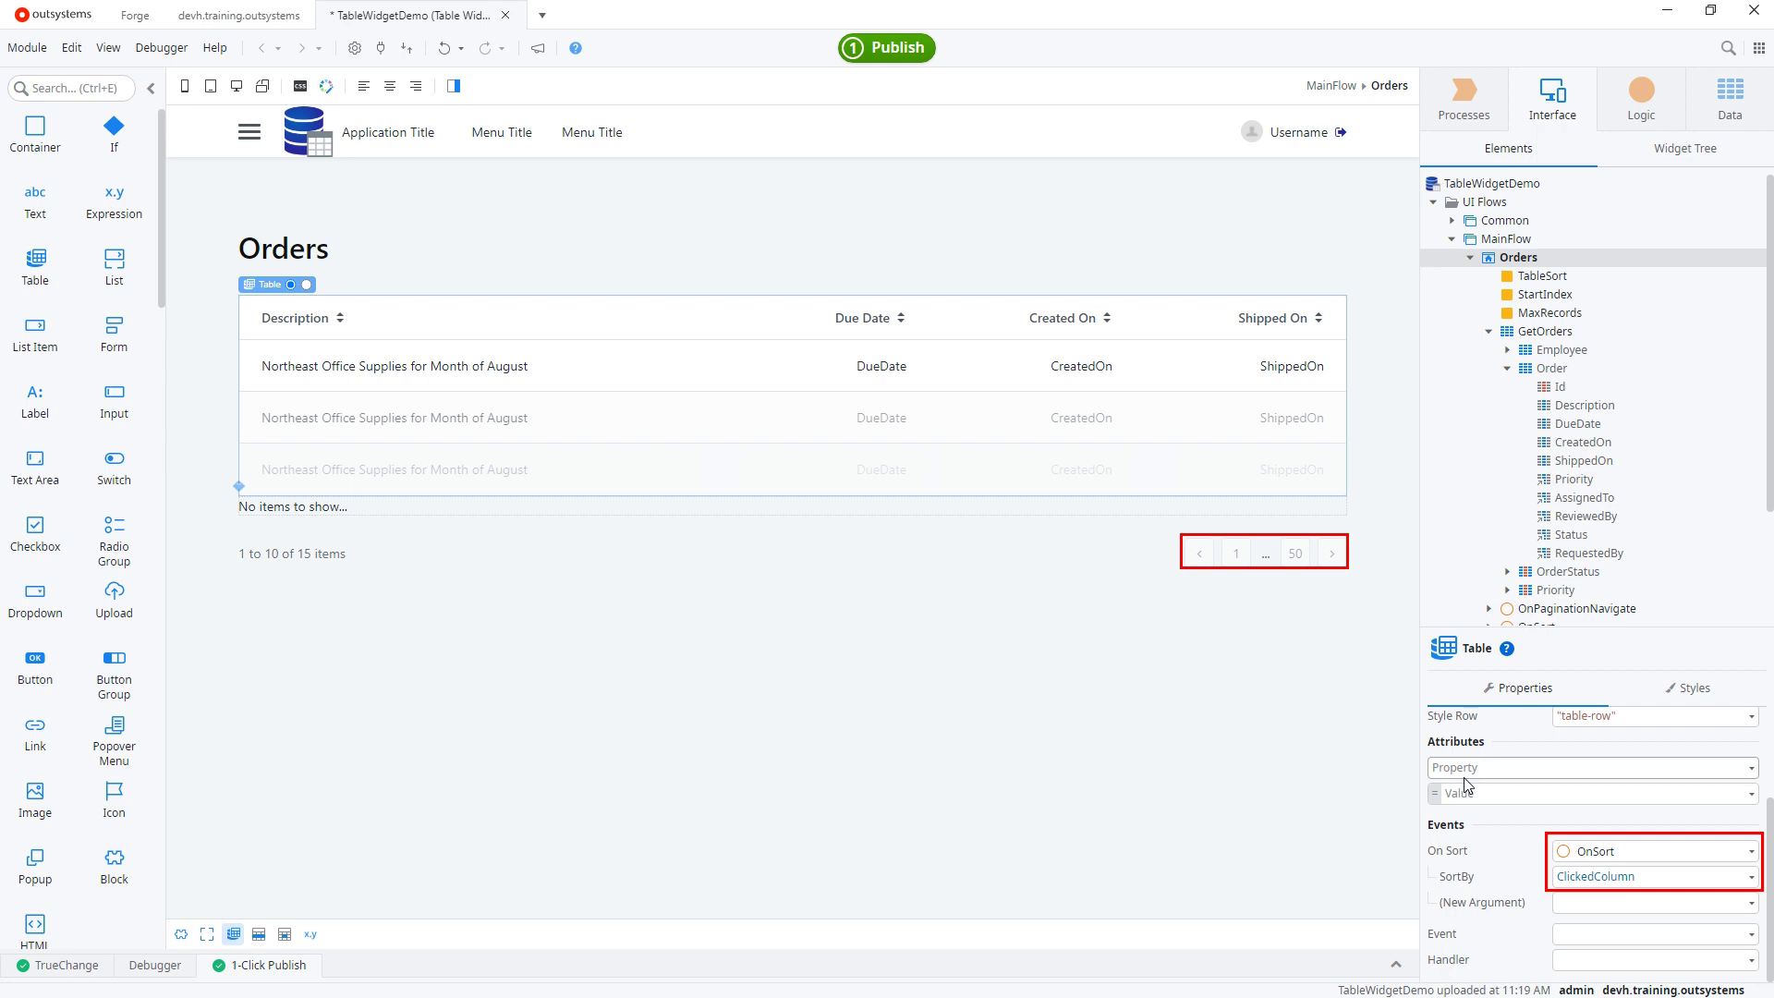